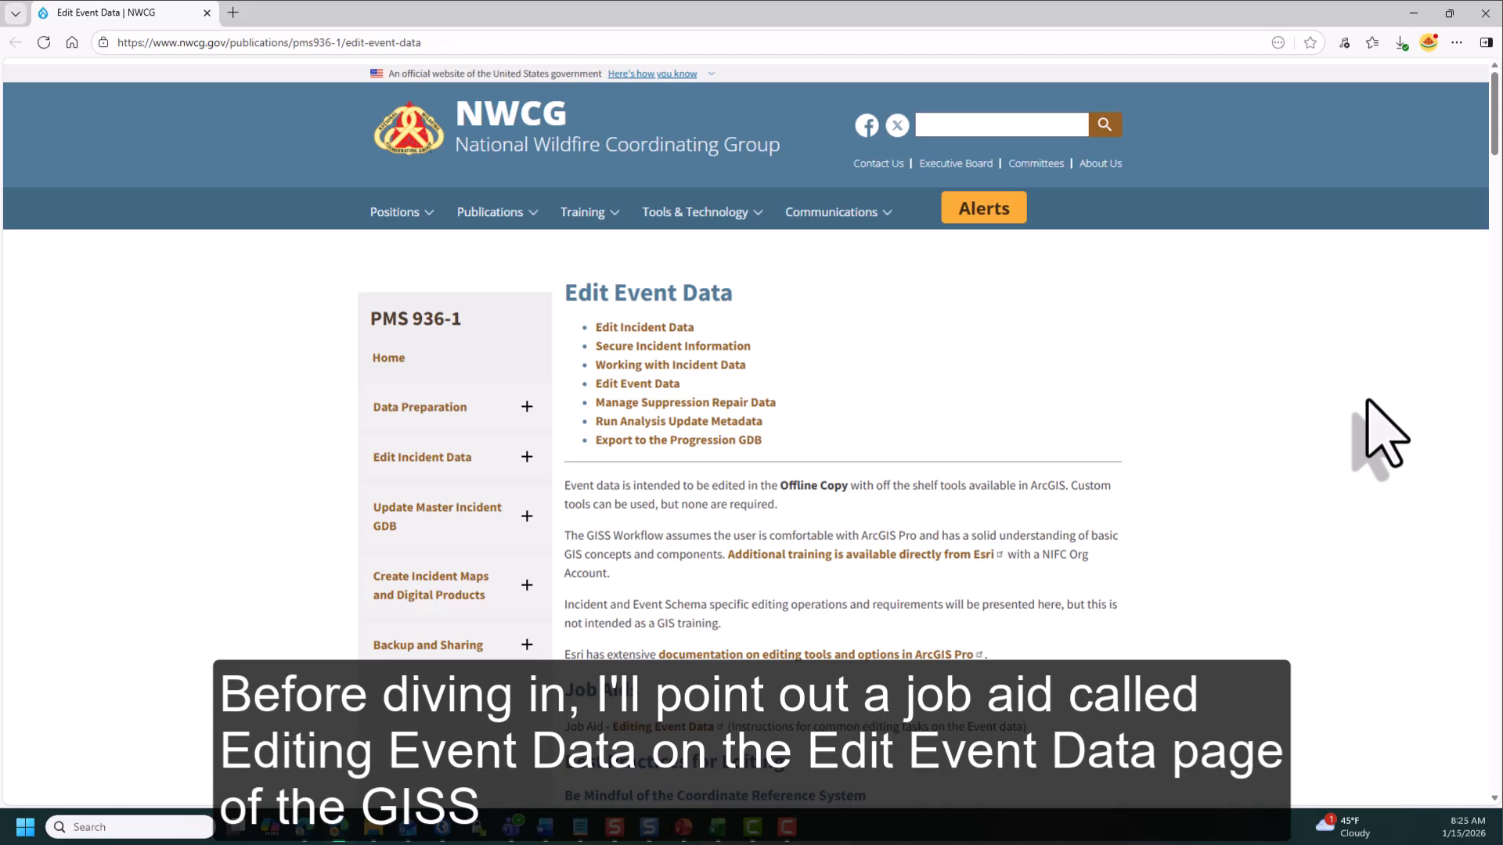
Step: Open the Editing Event Data job aid linked on the Edit Event Data page and read through its table of contents
{"action": "scroll", "coordinate": [1381, 435], "scroll_direction": "down", "scroll_amount": 4}
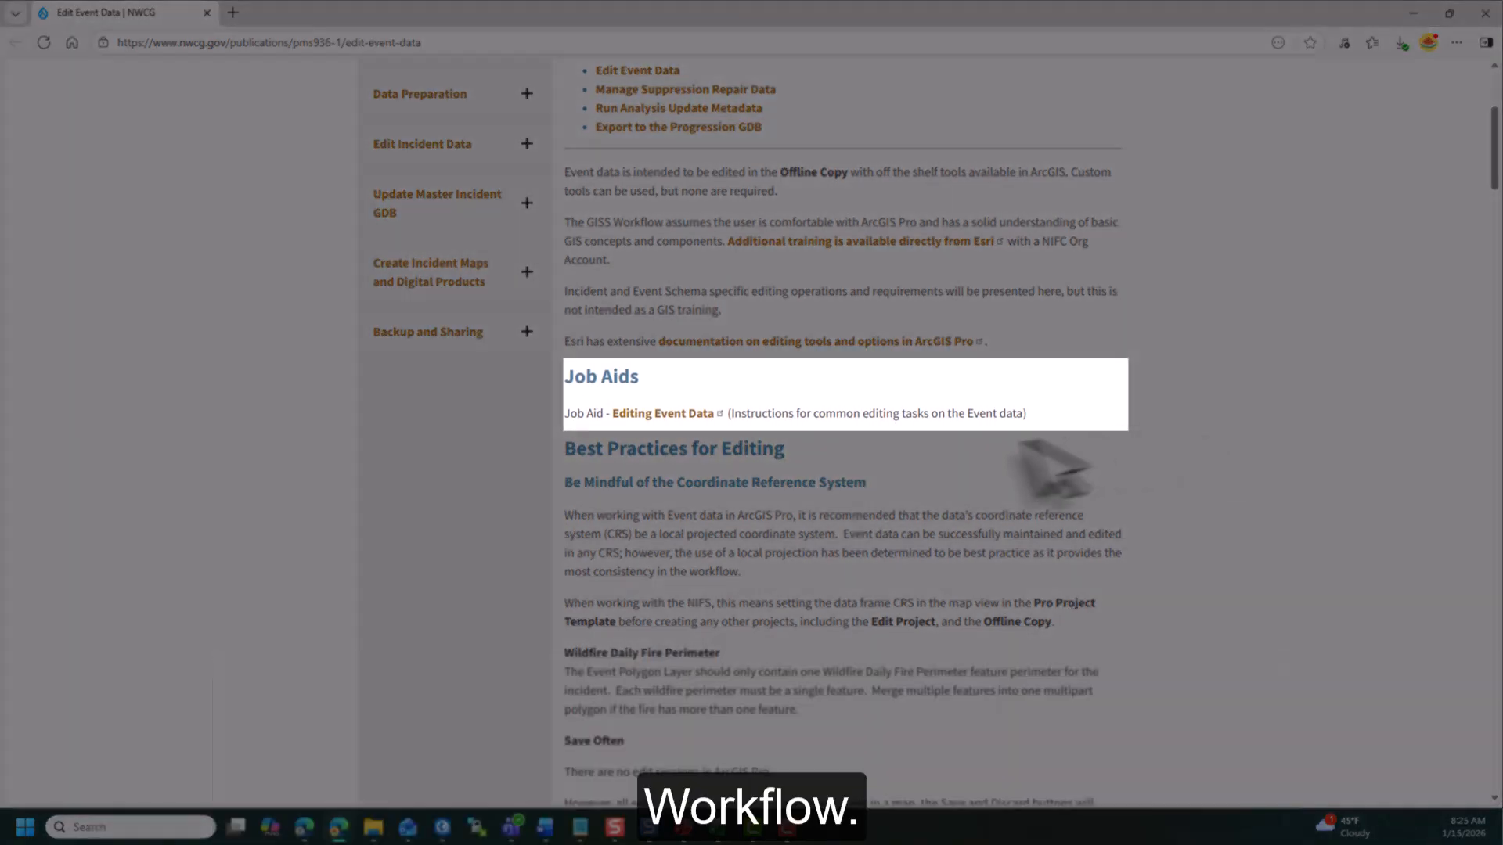
{"action": "left_click", "coordinate": [683, 421]}
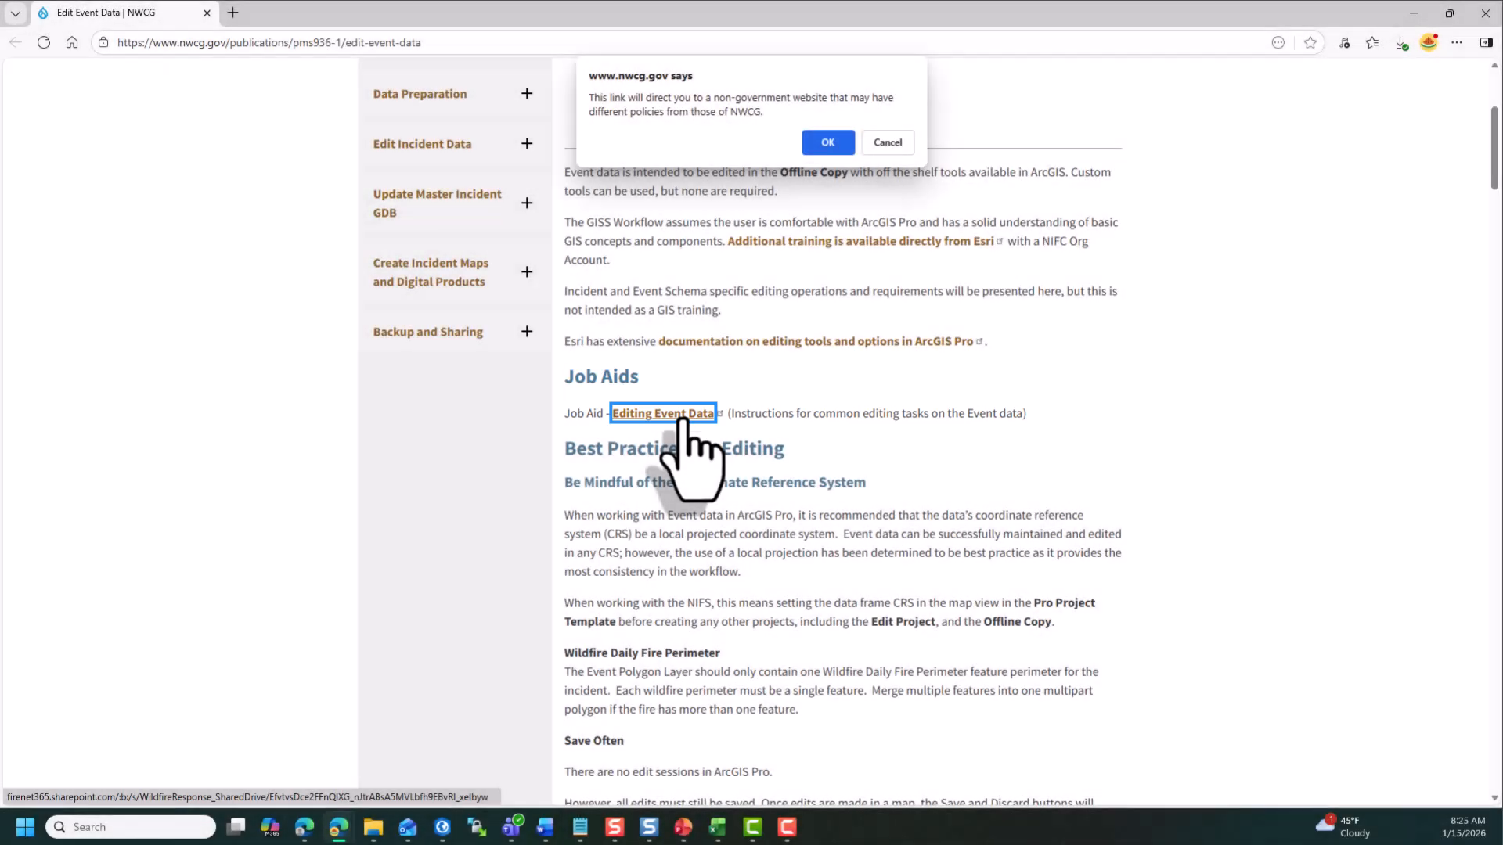
{"action": "left_click", "coordinate": [827, 142]}
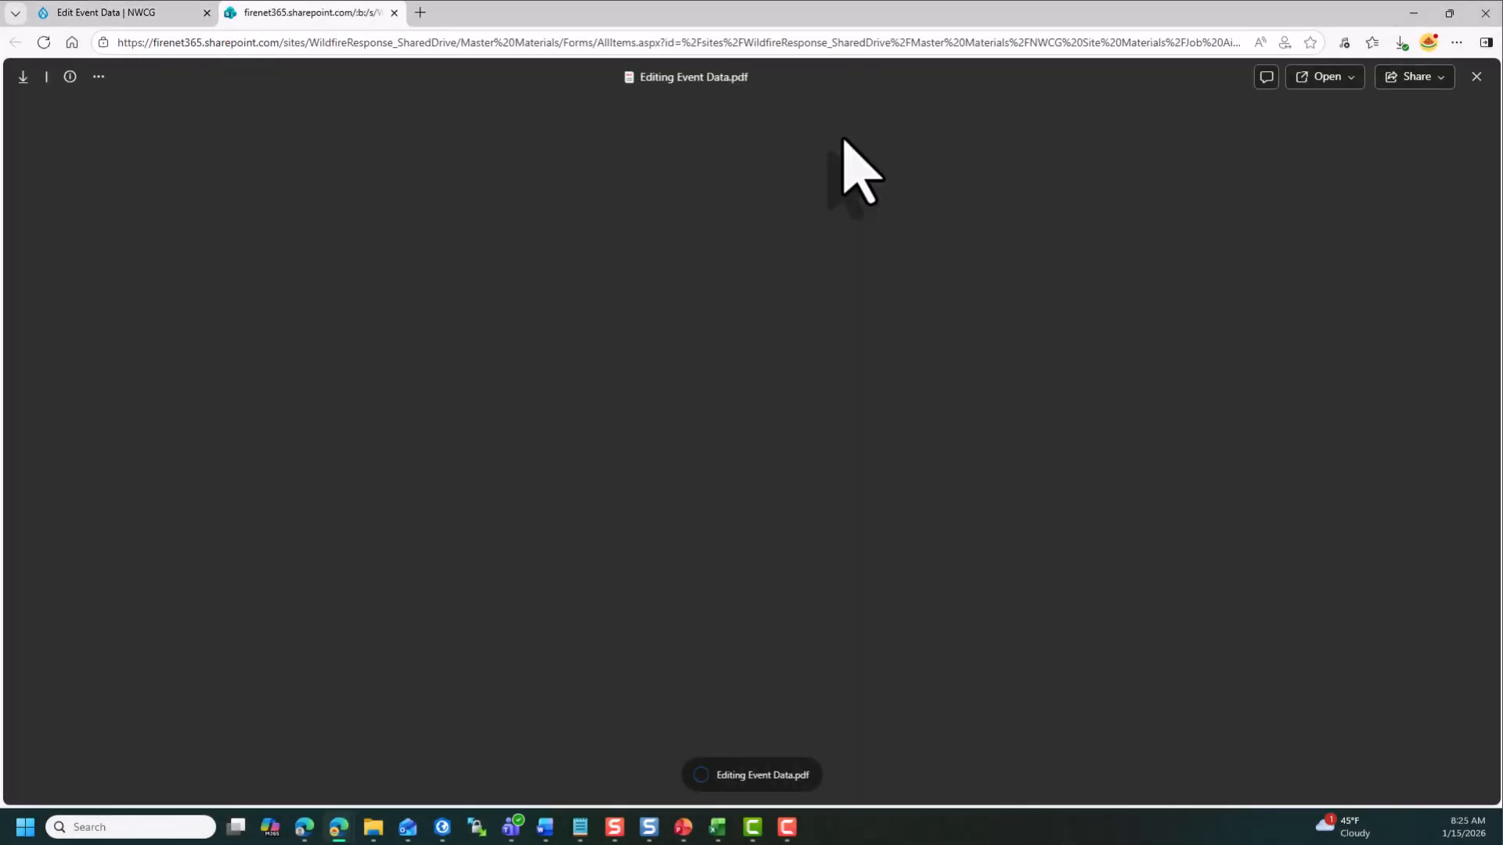
{"action": "scroll", "coordinate": [1295, 343], "scroll_direction": "down", "scroll_amount": 2}
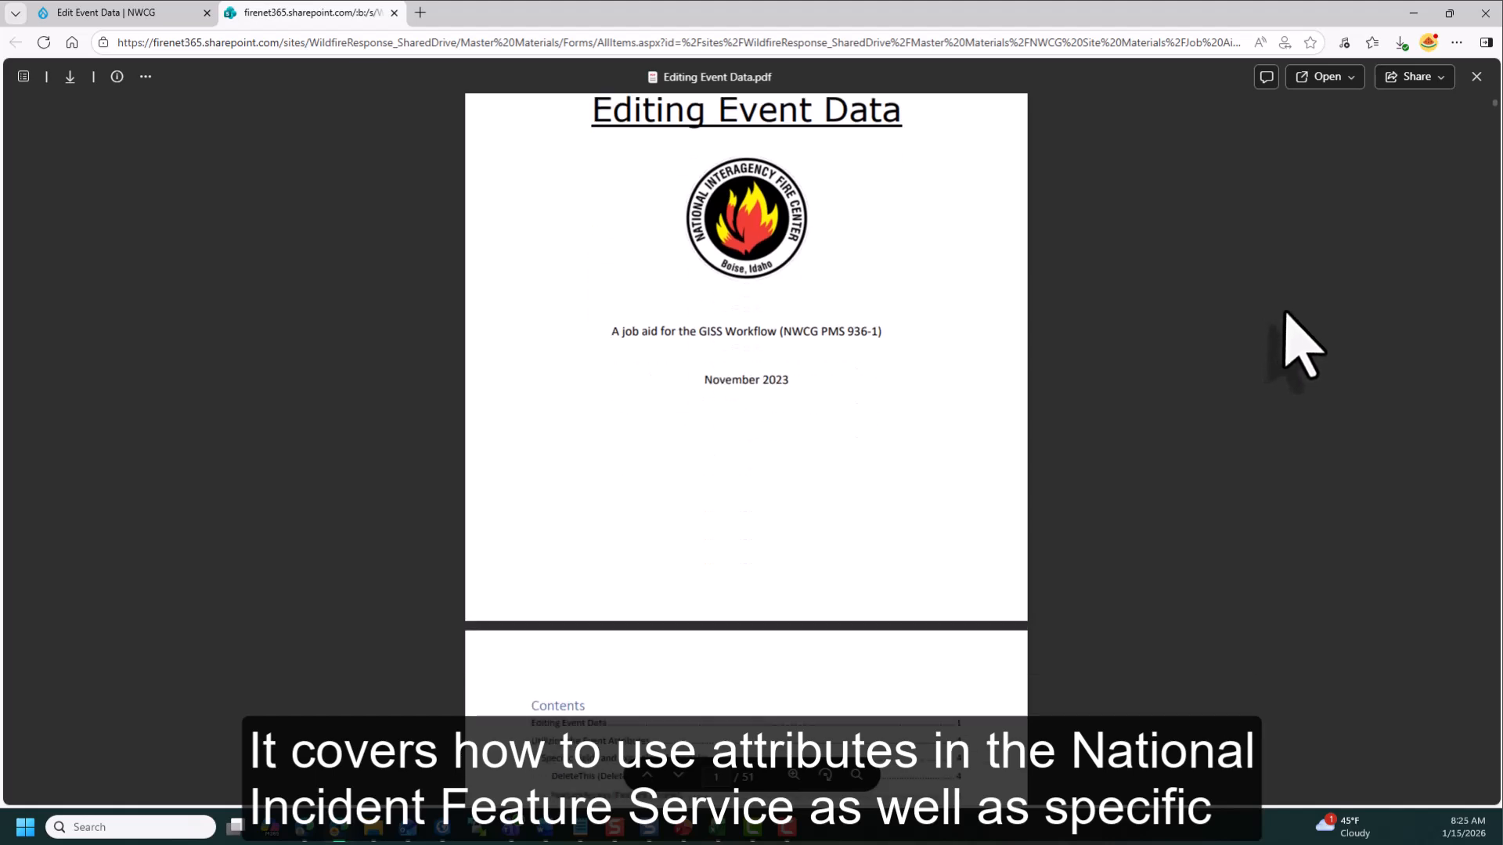
{"action": "scroll", "coordinate": [1288, 313], "scroll_direction": "down", "scroll_amount": 6}
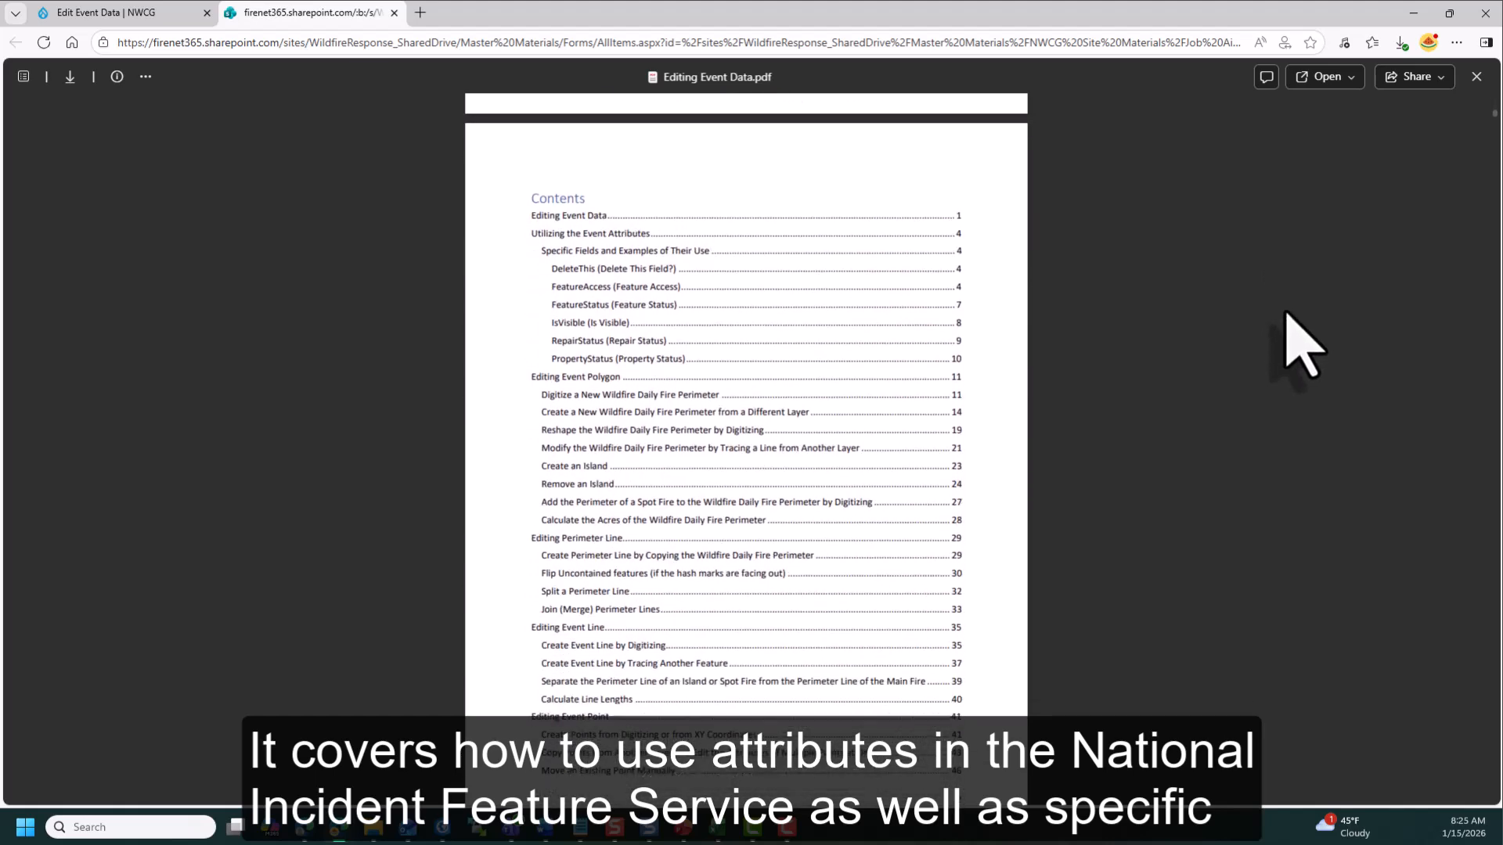
{"action": "scroll", "coordinate": [1288, 313], "scroll_direction": "down", "scroll_amount": 1}
{"action": "scroll", "coordinate": [1288, 313], "scroll_direction": "down", "scroll_amount": 12}
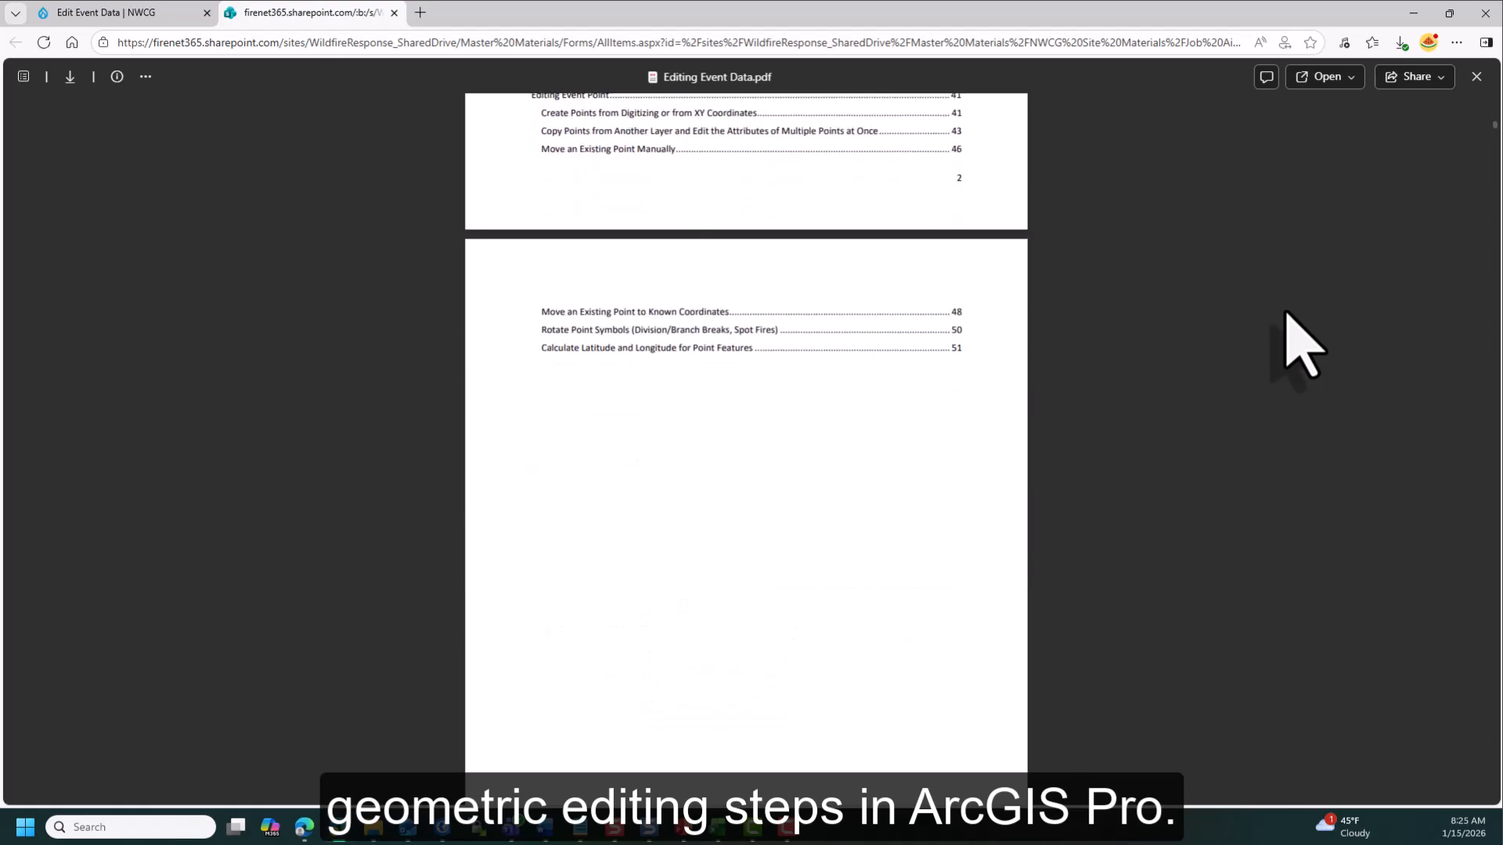
{"action": "scroll", "coordinate": [1288, 313], "scroll_direction": "down", "scroll_amount": 5}
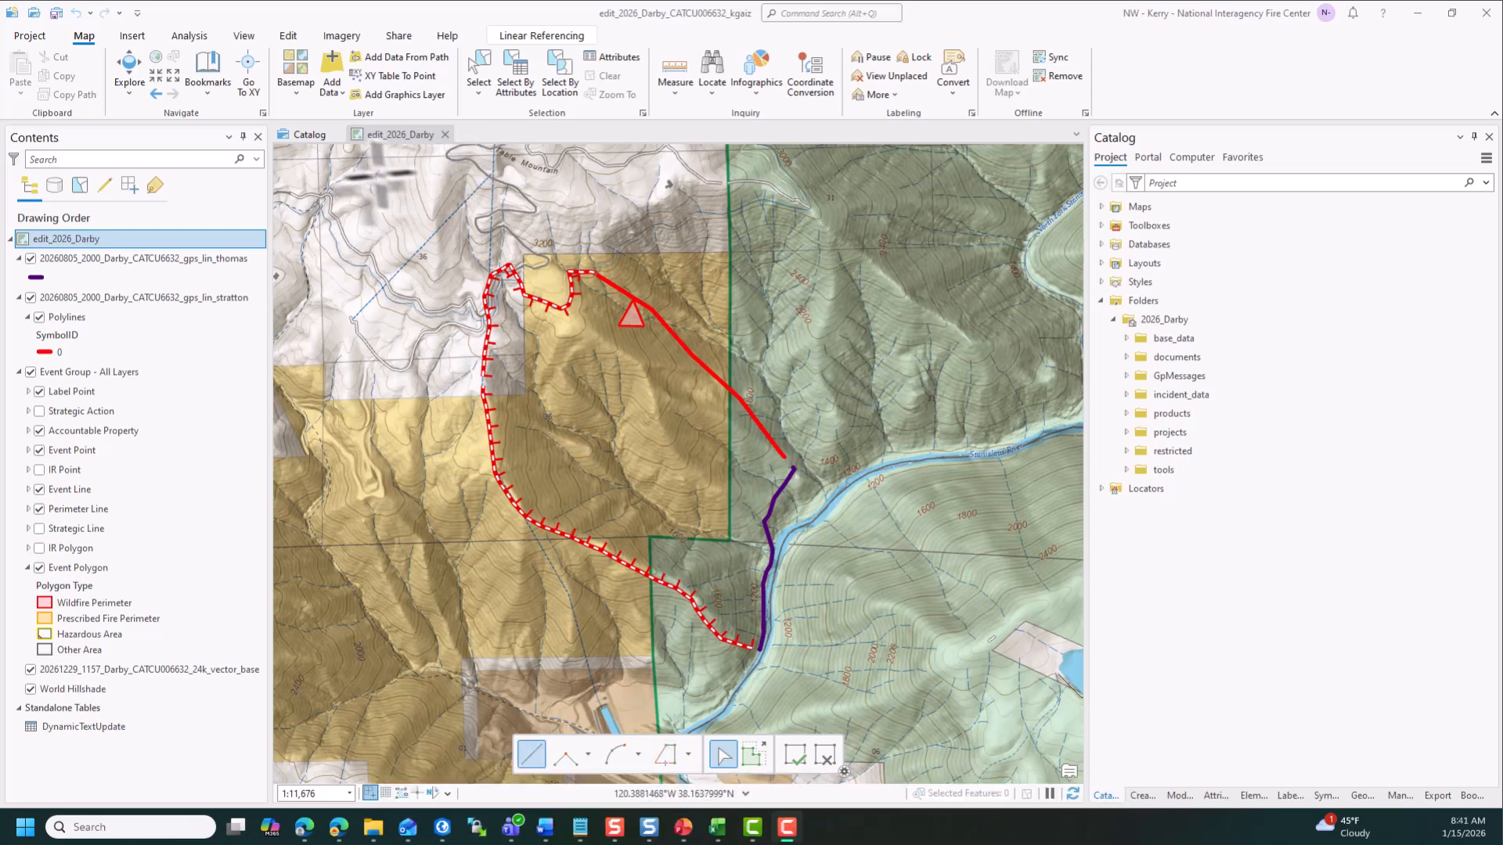
Step: Open the feature creation templates and select the Wildfire Daily Fire Perimeter template of the Event Polygon layer
{"action": "left_click", "coordinate": [279, 37]}
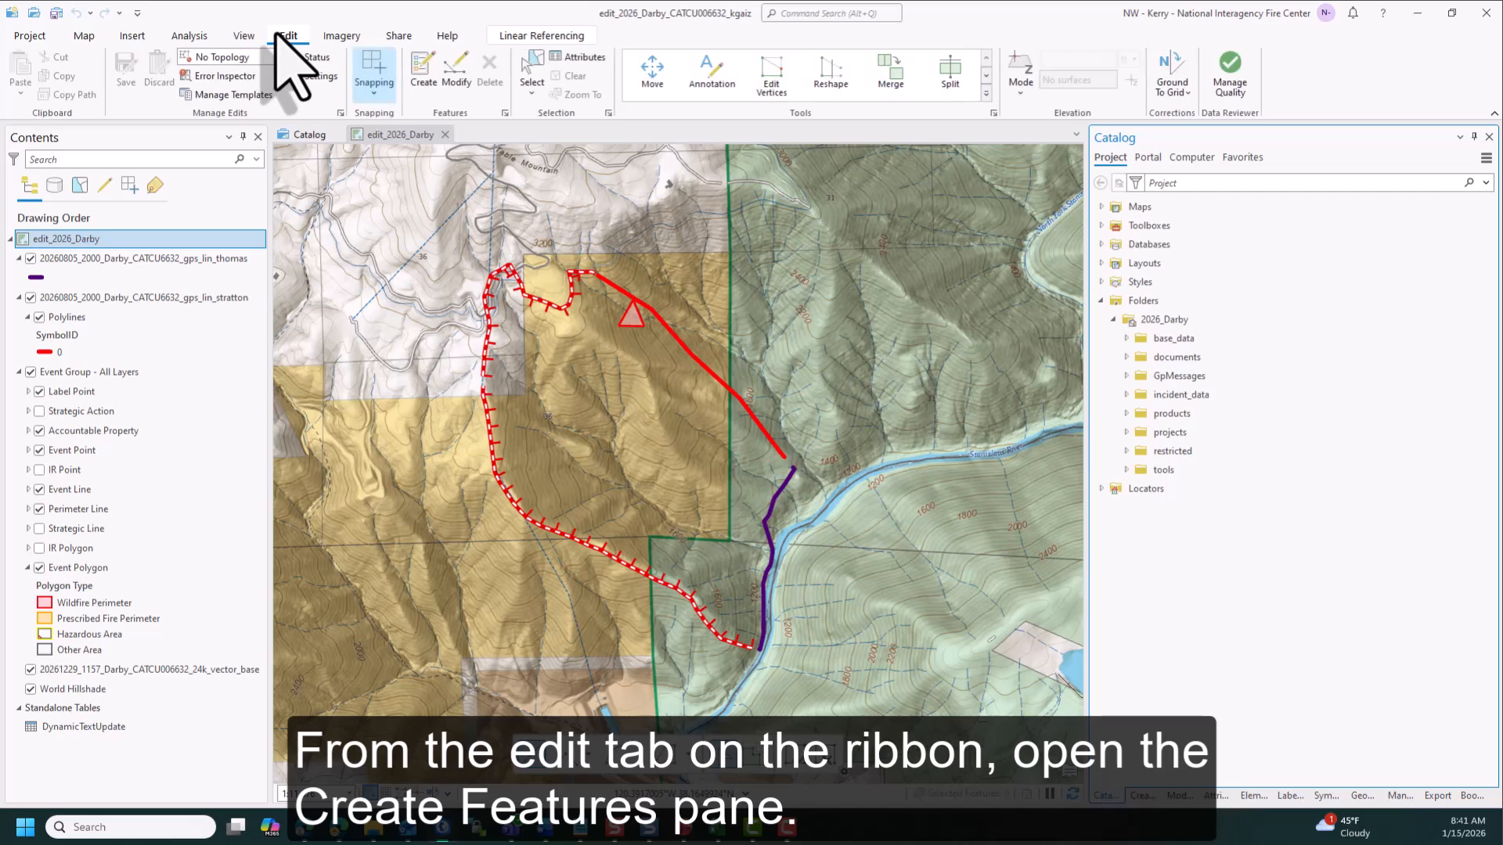
{"action": "left_click", "coordinate": [416, 70]}
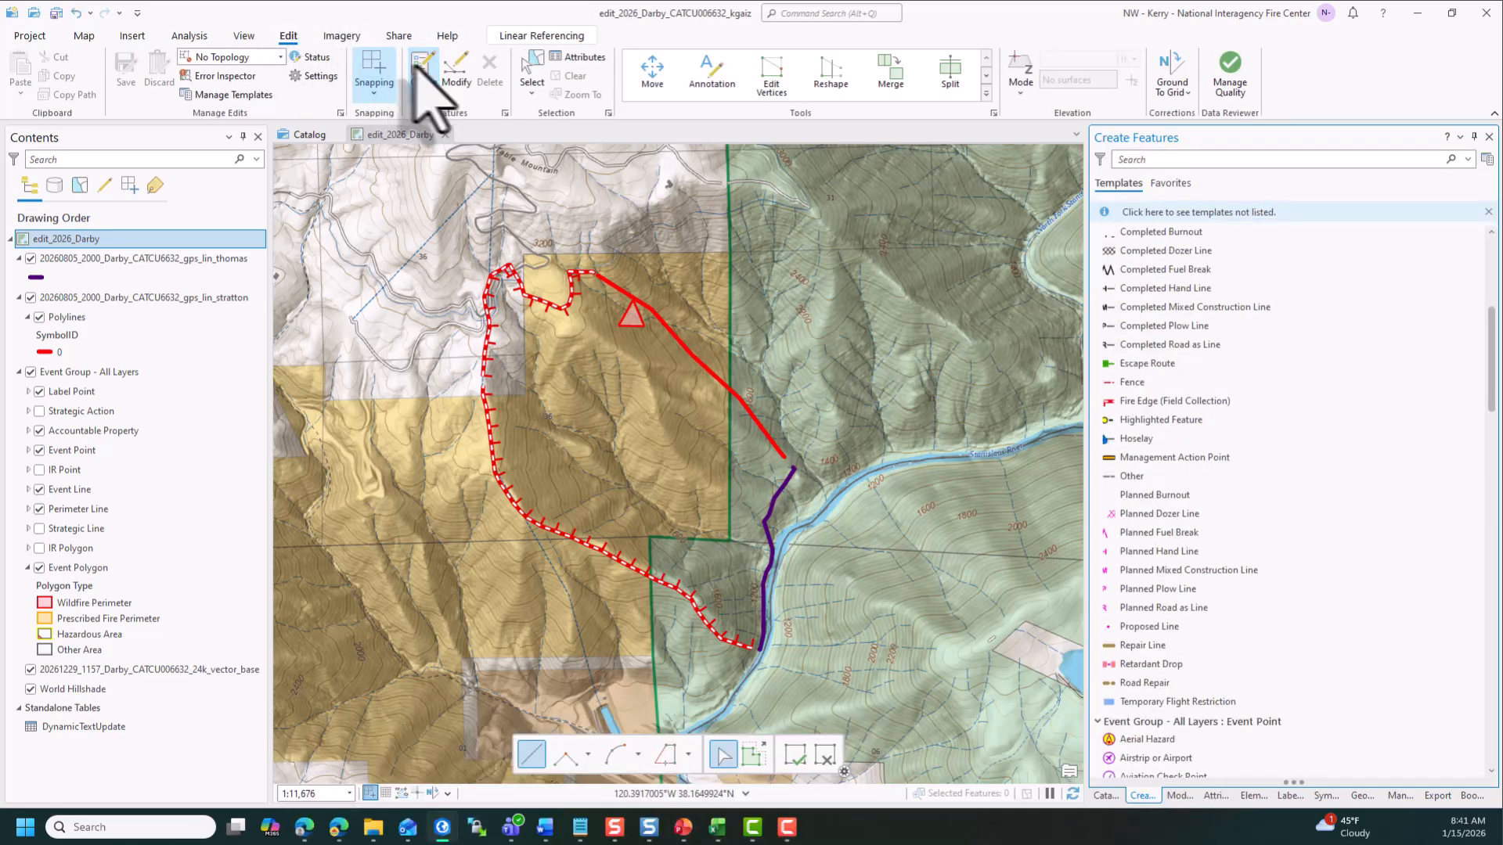
{"action": "left_click_drag", "start_coordinate": [1491, 331], "coordinate": [1491, 667]}
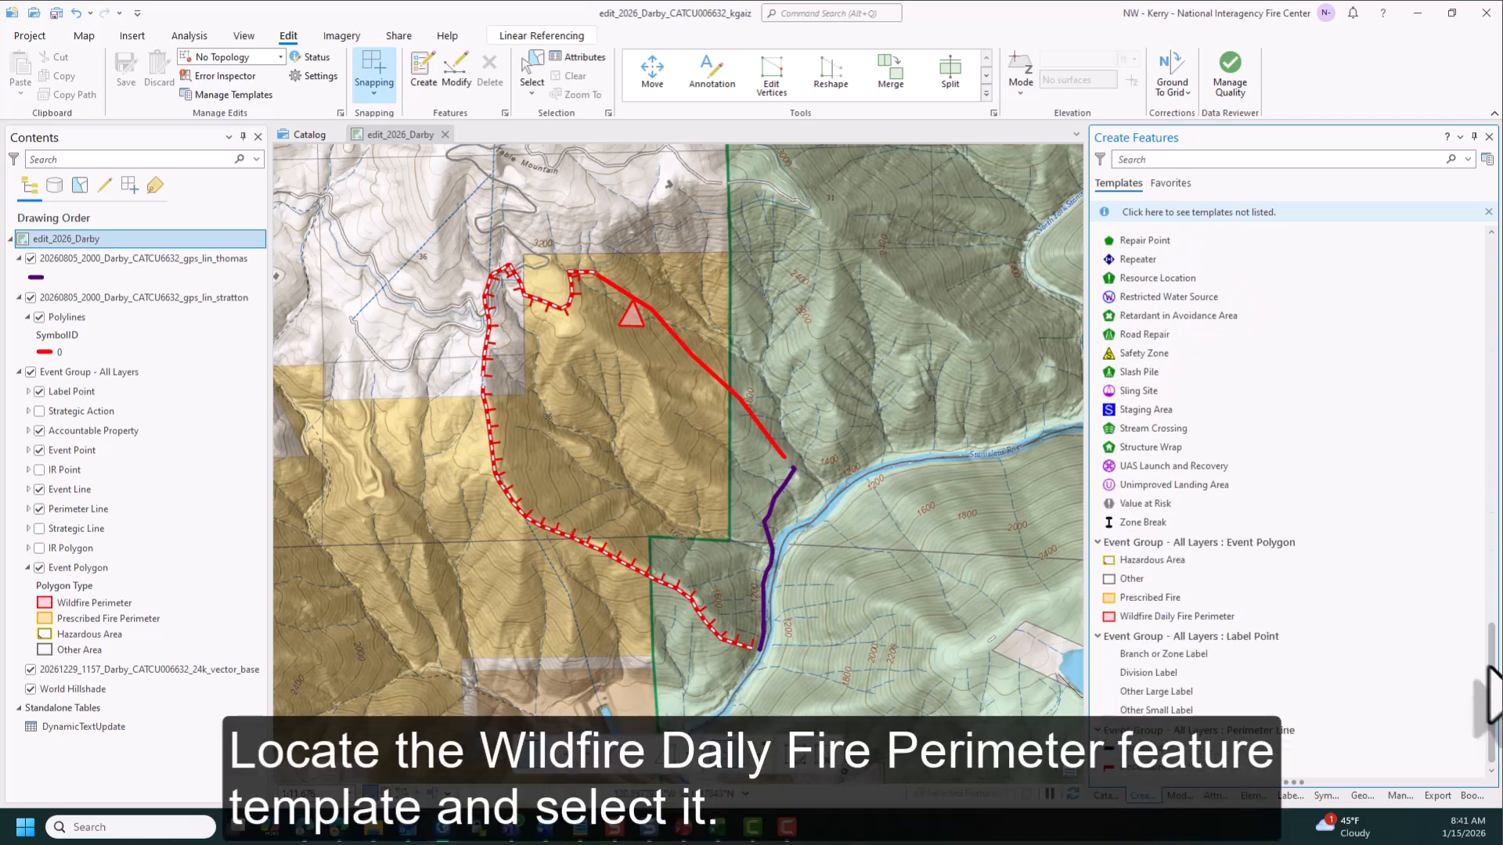
{"action": "left_click", "coordinate": [1309, 618]}
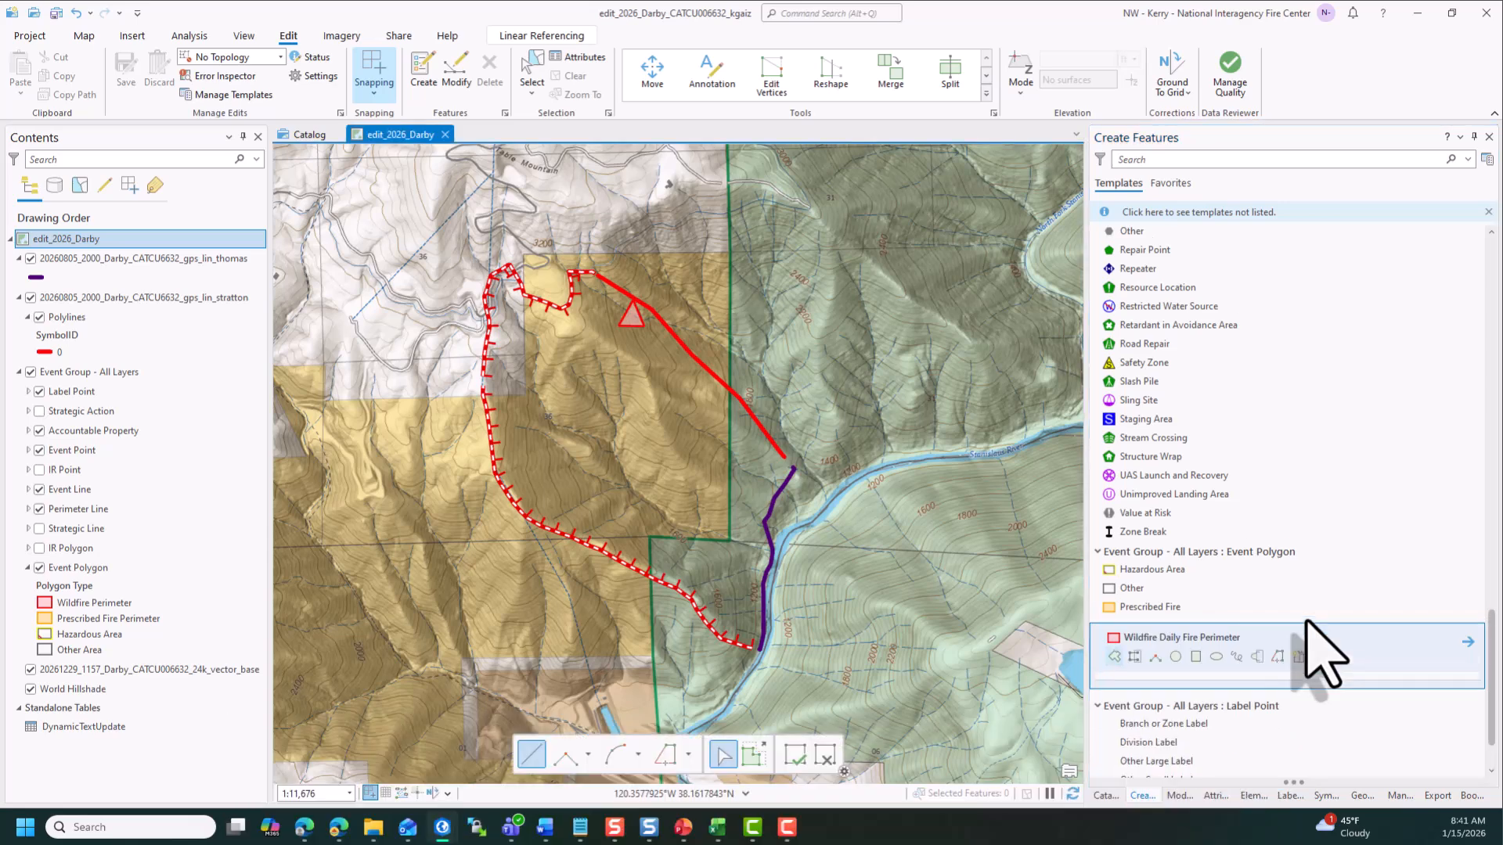
Step: Set the Wildfire Daily Fire Perimeter template's Map Method to GPS-Walked/Driven
{"action": "scroll", "coordinate": [1306, 623], "scroll_direction": "down", "scroll_amount": 5}
{"action": "scroll", "coordinate": [1315, 642], "scroll_direction": "down", "scroll_amount": 1}
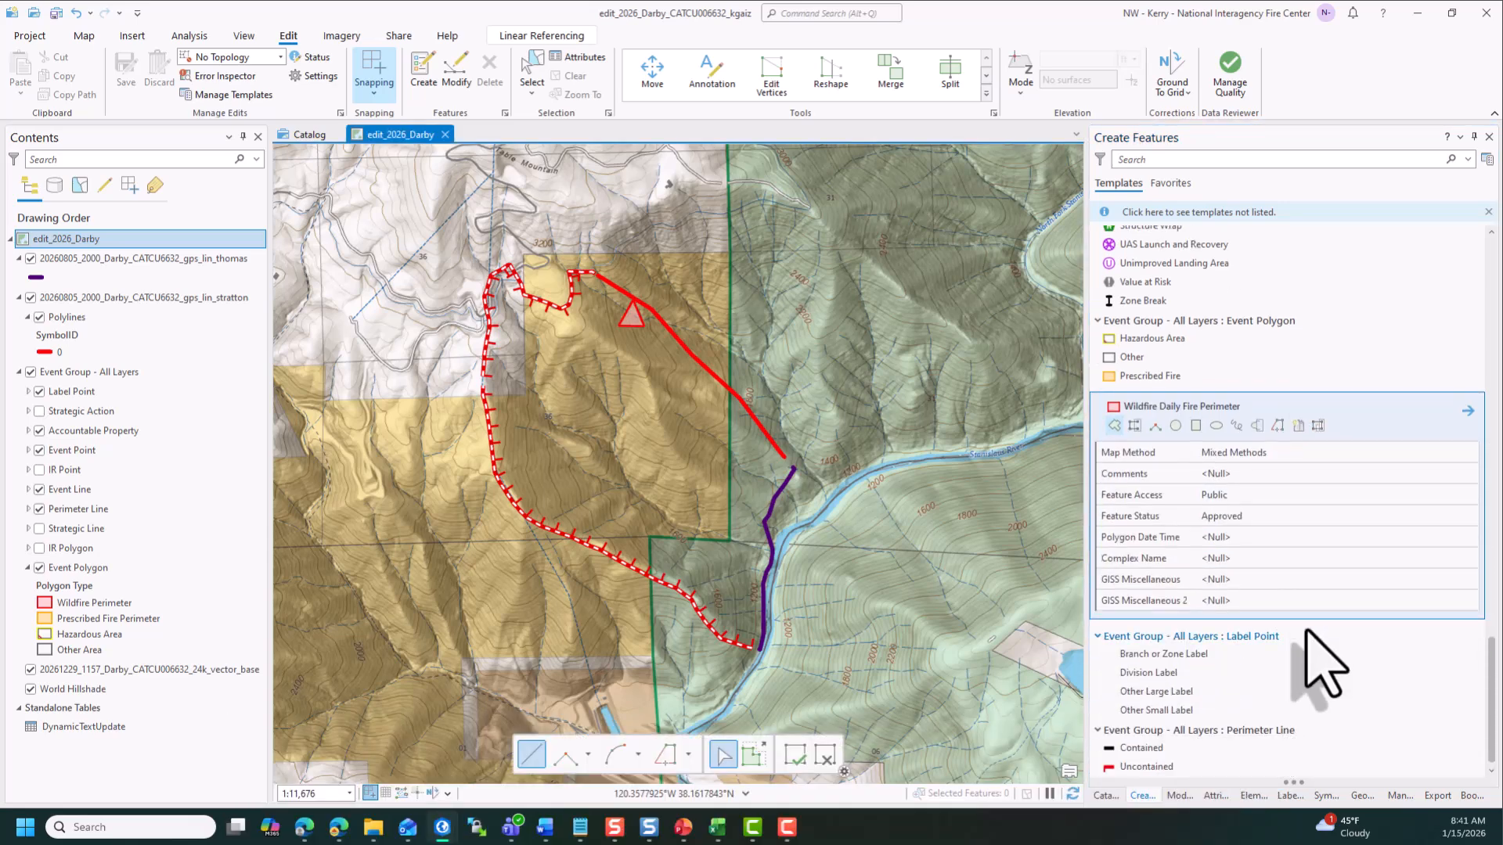
{"action": "left_click", "coordinate": [1321, 454]}
{"action": "scroll", "coordinate": [1335, 536], "scroll_direction": "up", "scroll_amount": 3}
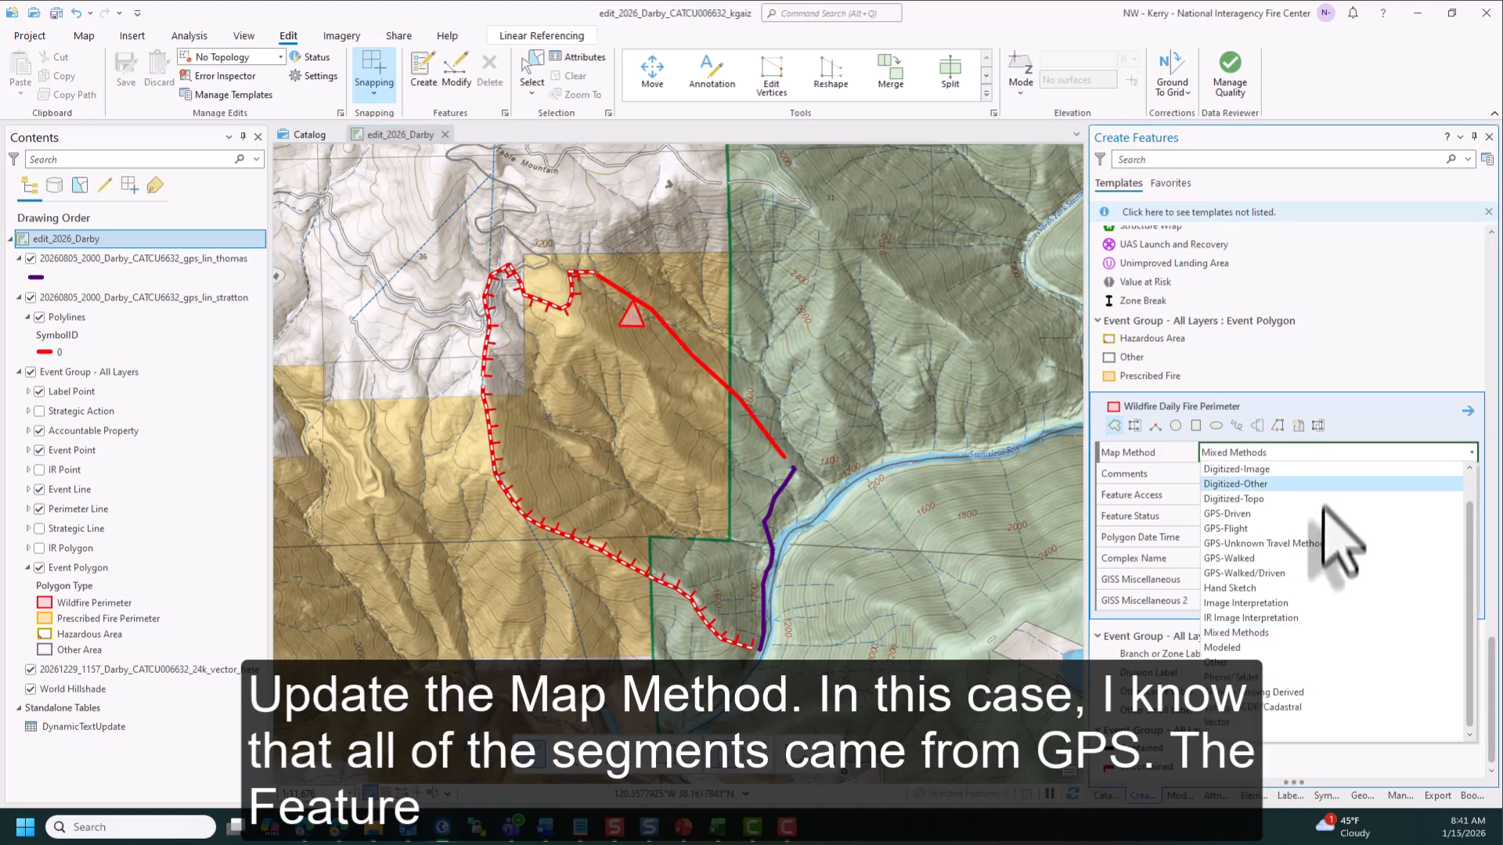
{"action": "left_click", "coordinate": [1313, 575]}
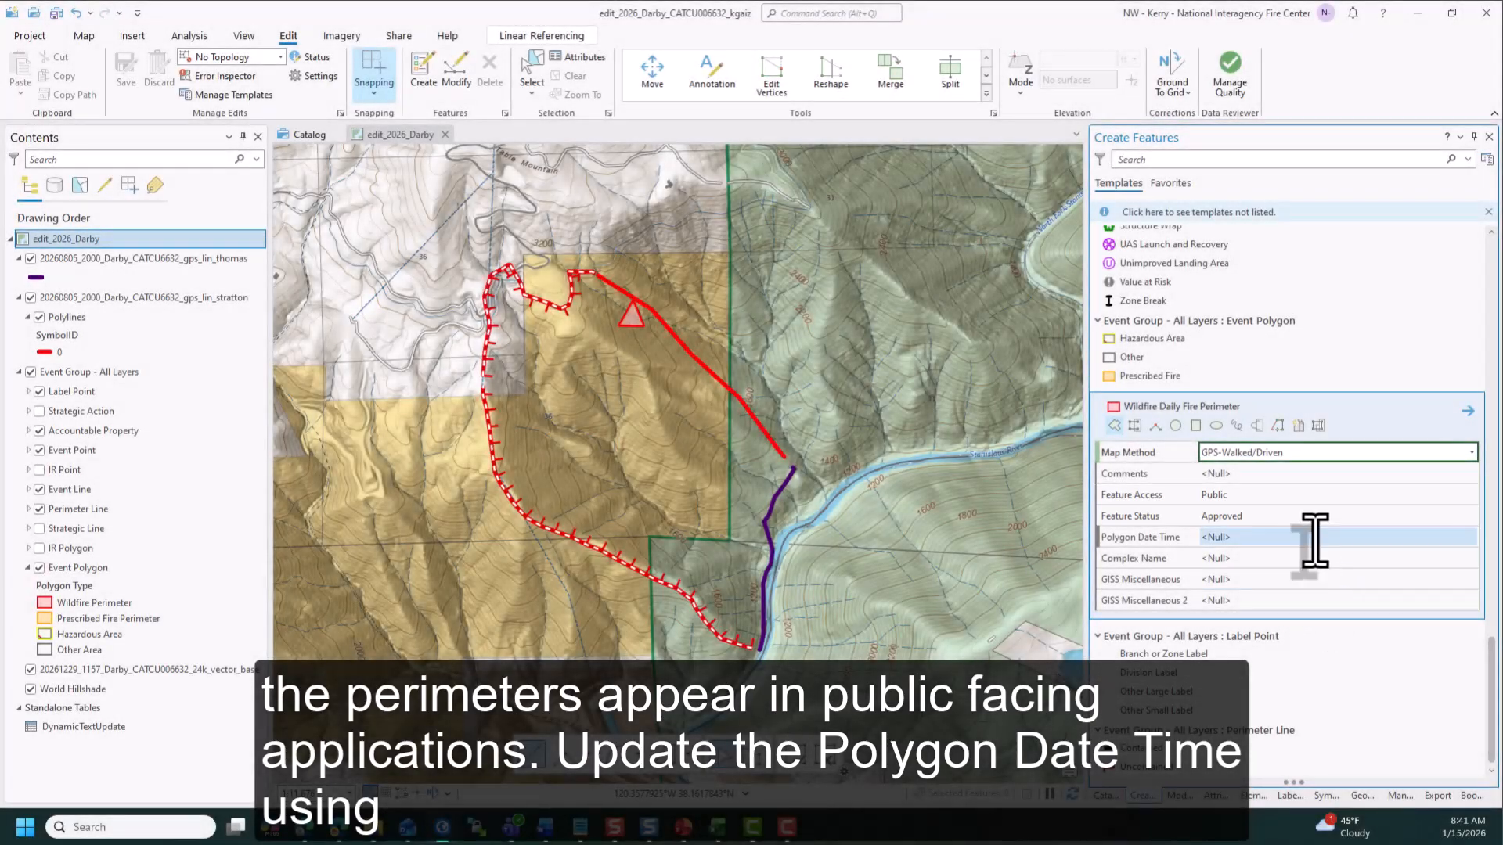
Step: Check the UTC time in the browser's time zone converter and set the template's Polygon Date Time to 8/6/2026 03:00
{"action": "left_click", "coordinate": [1315, 540]}
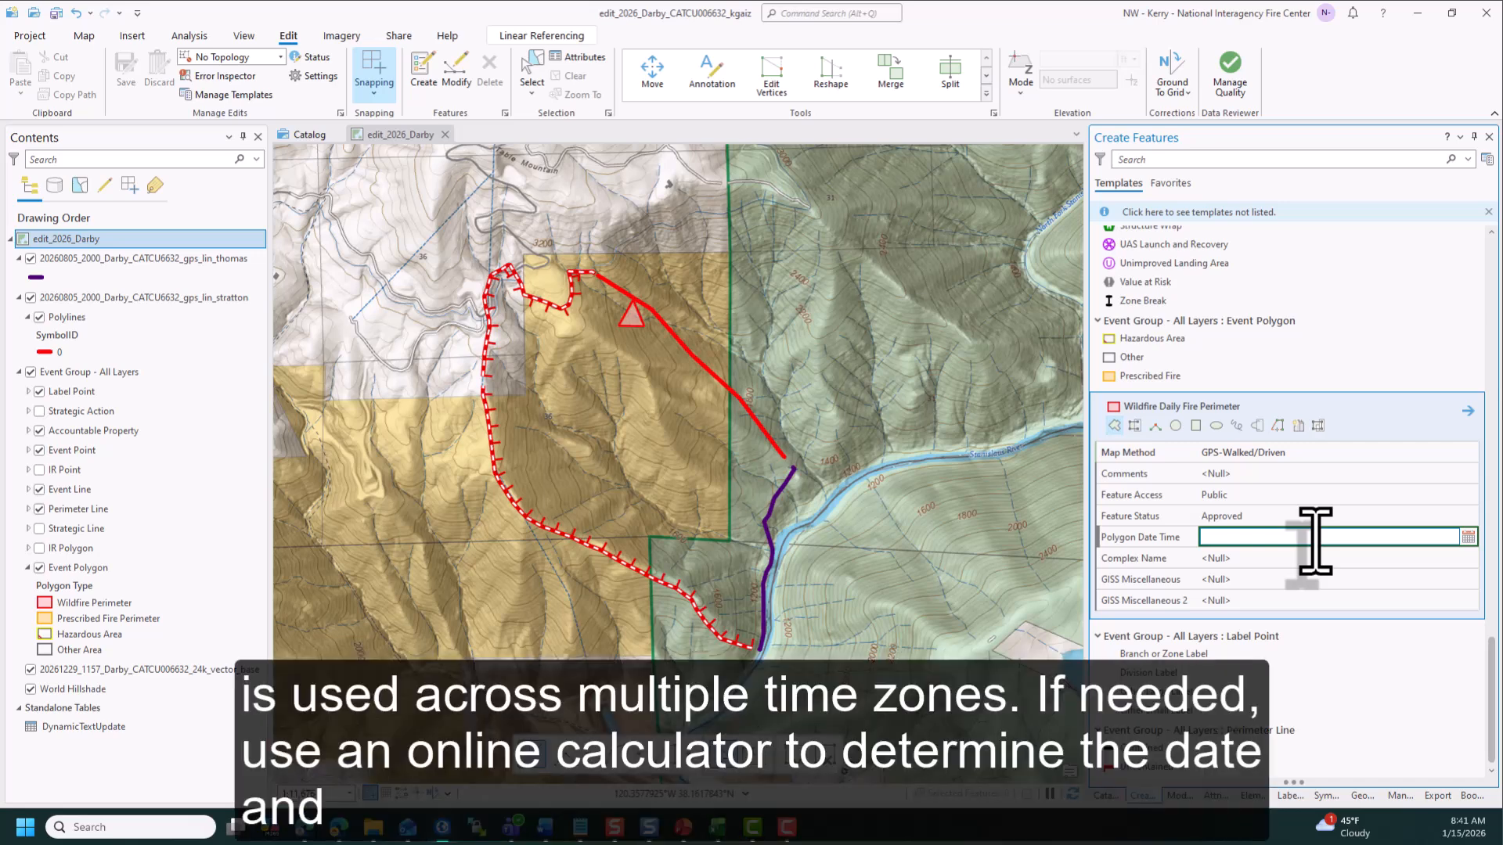
{"action": "key", "text": "alt+Tab"}
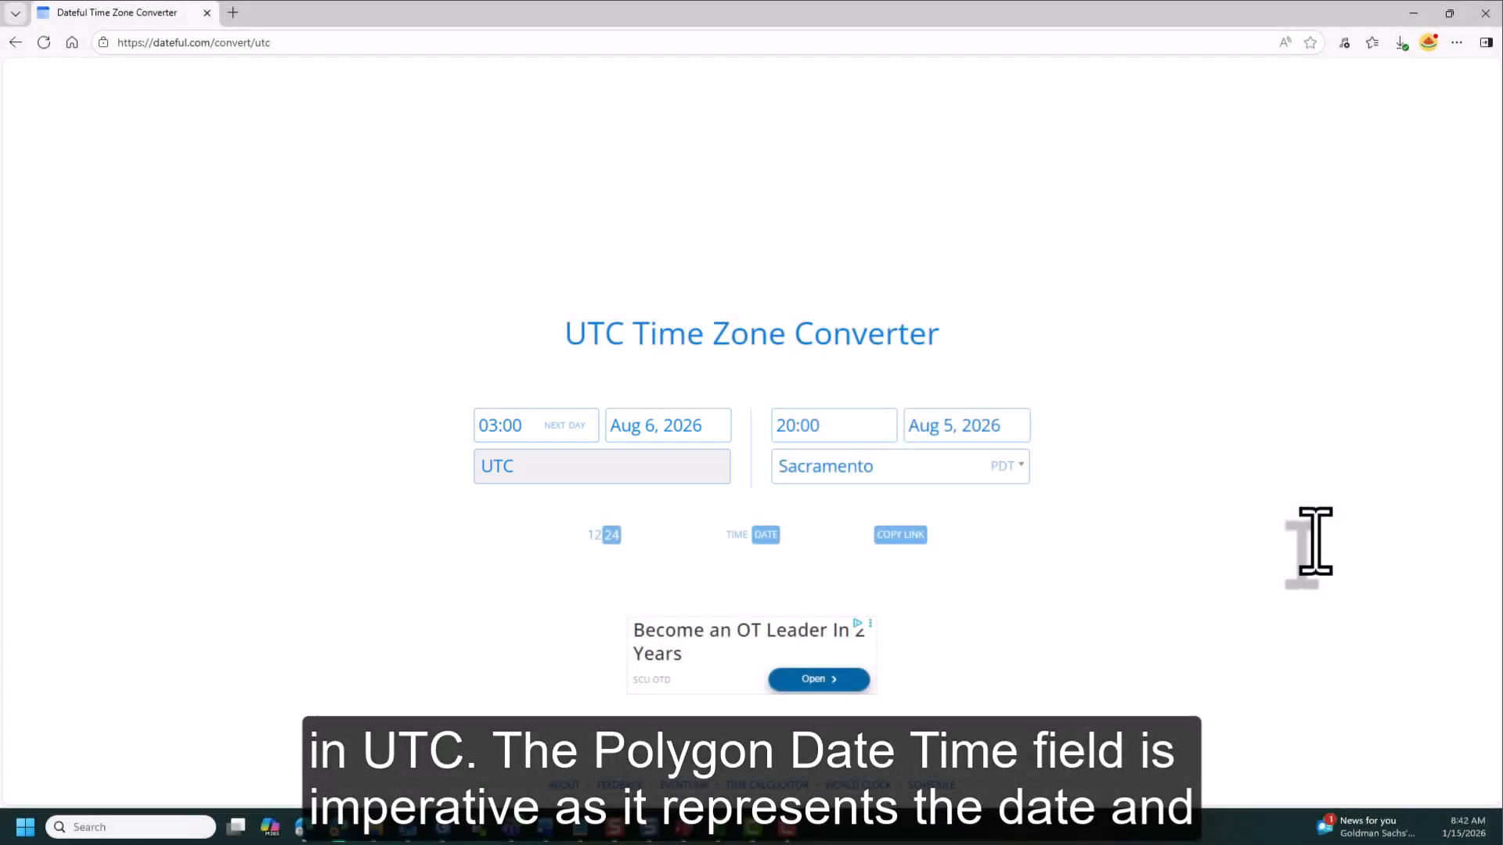
{"action": "key", "text": "alt+Tab"}
{"action": "left_click", "coordinate": [1315, 542]}
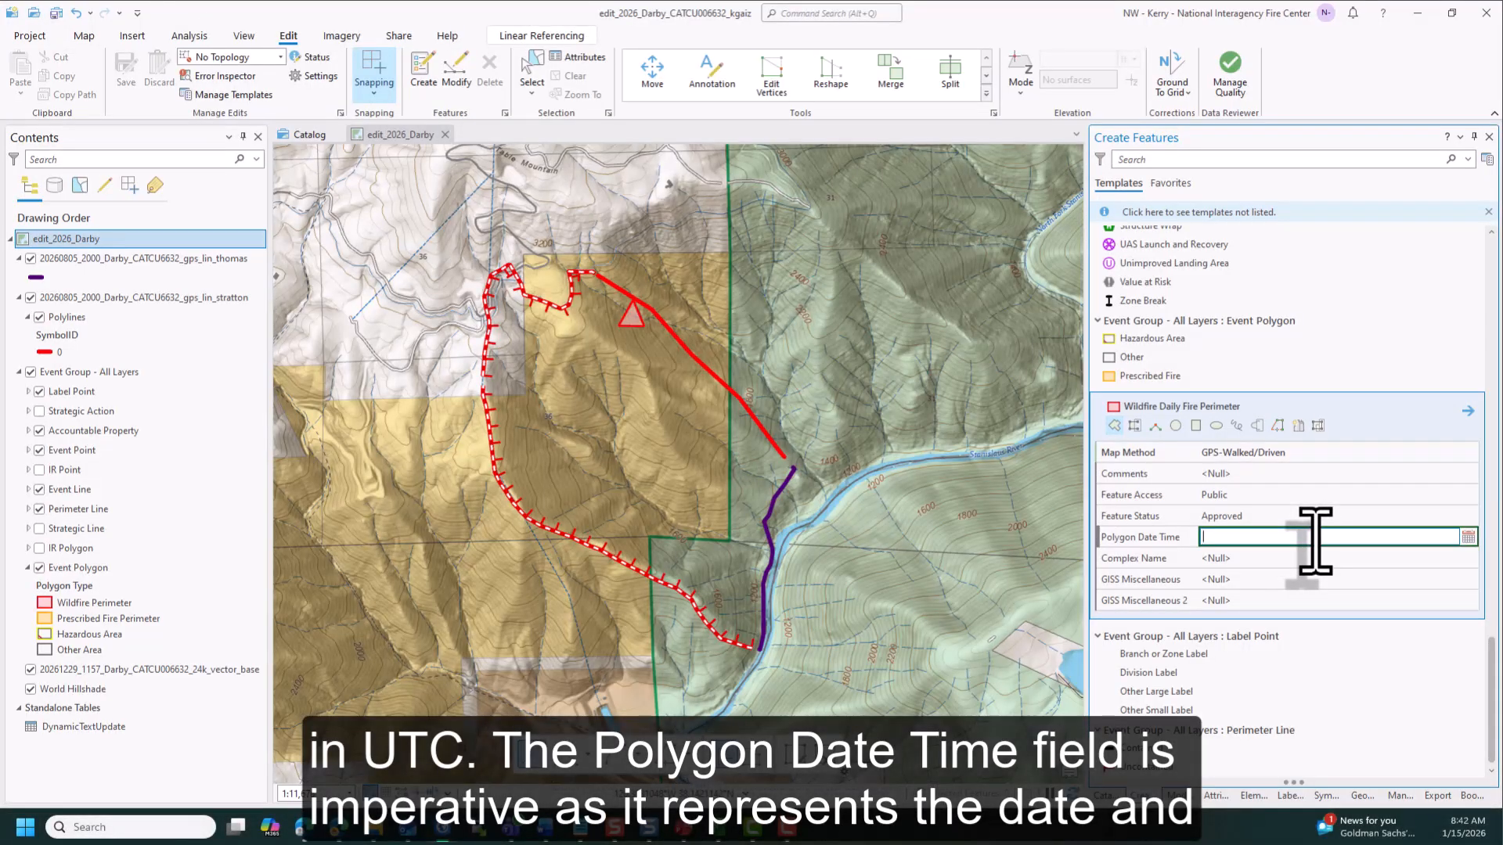
{"action": "type", "text": "8/6/2026"}
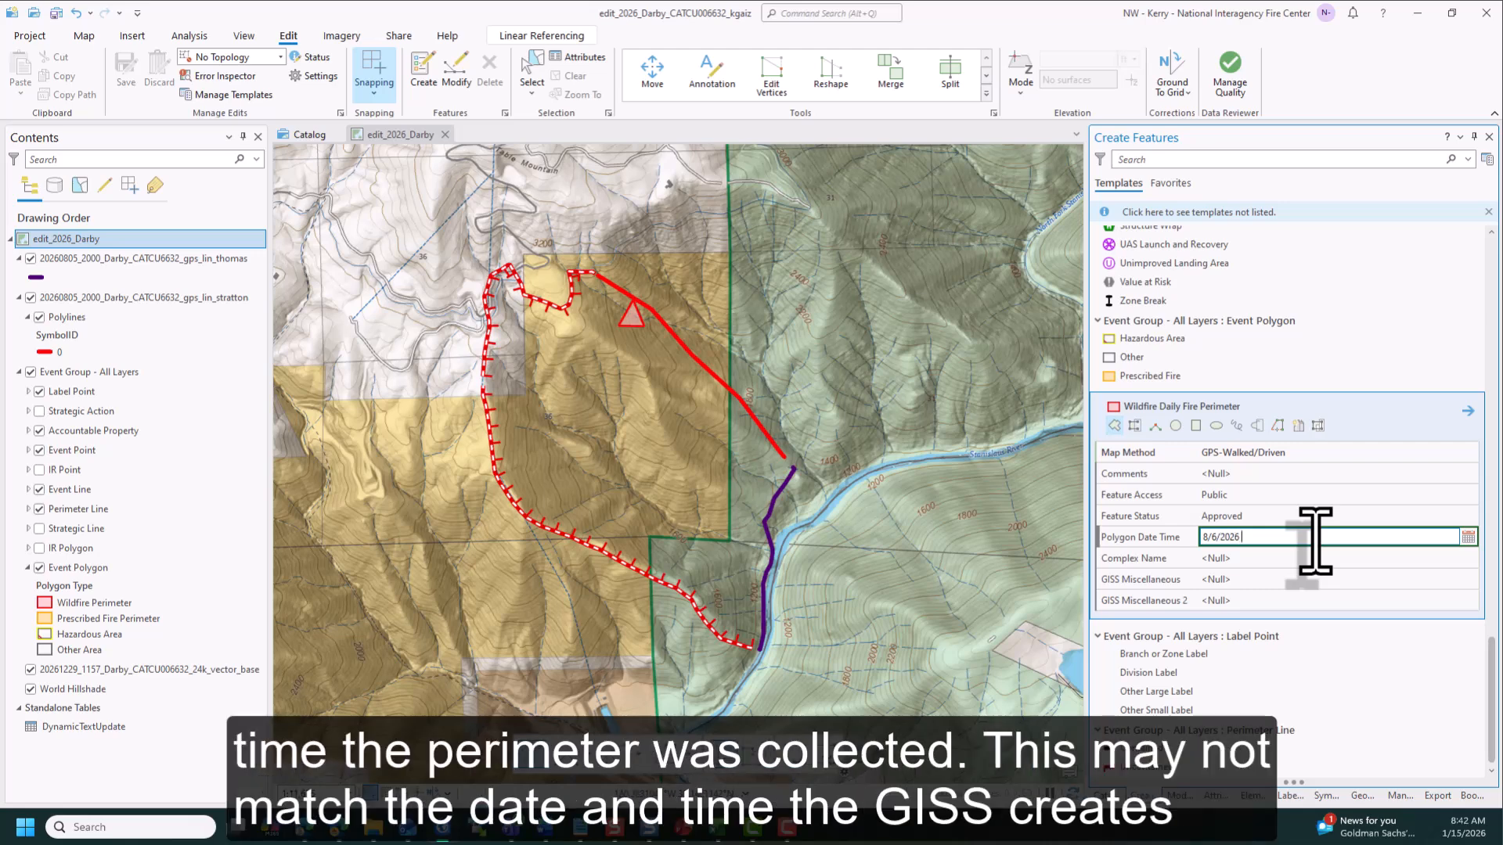
{"action": "type", "text": " 03:00"}
{"action": "key", "text": "Tab"}
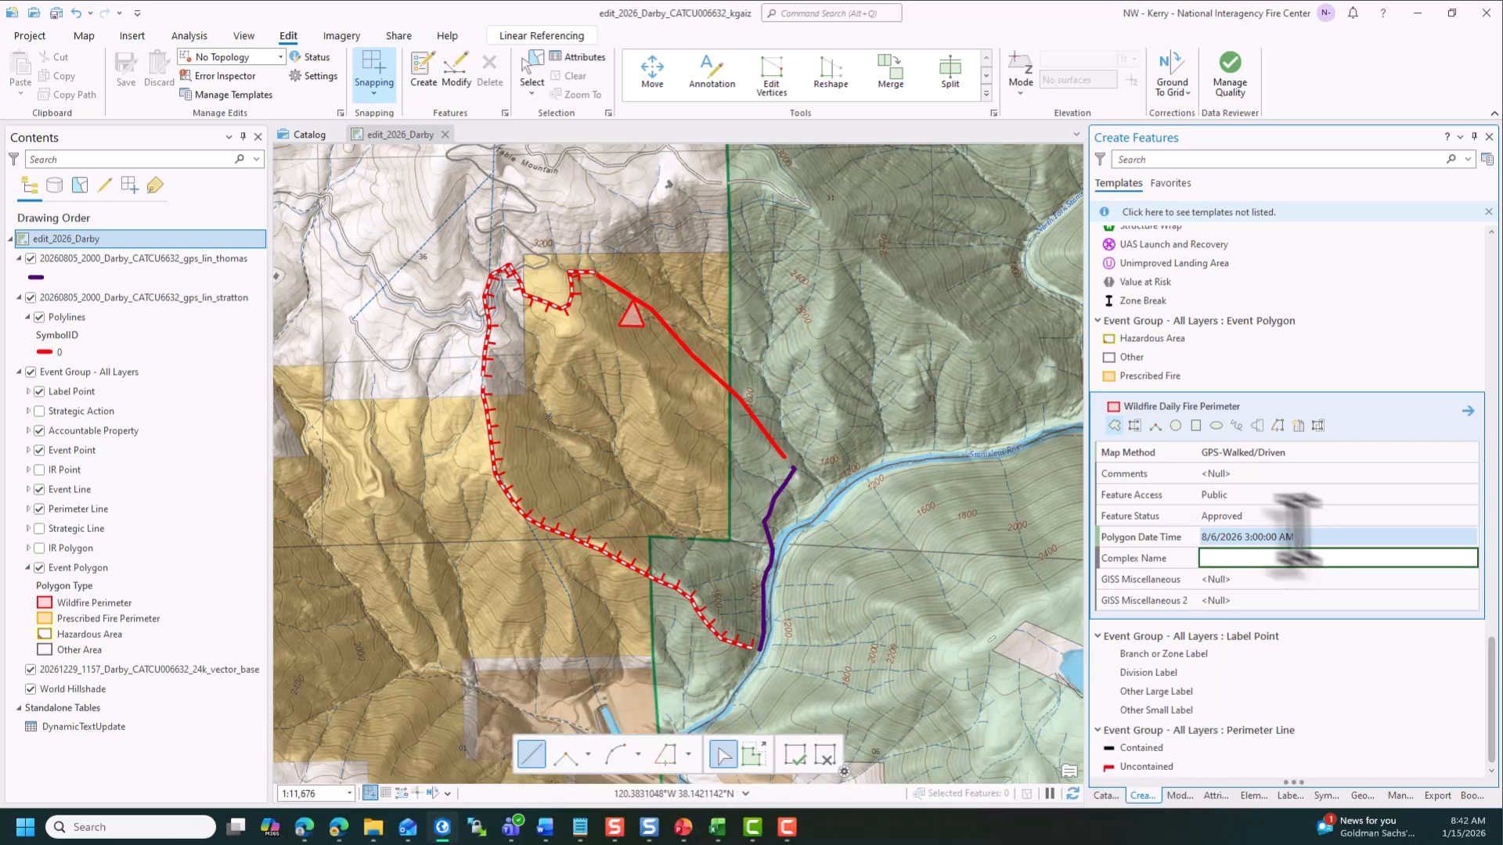
Step: With snapping enabled, trace the new fire perimeter polygon from the southern end of the hatched perimeter line up to the red GPS line
{"action": "left_click", "coordinate": [375, 62]}
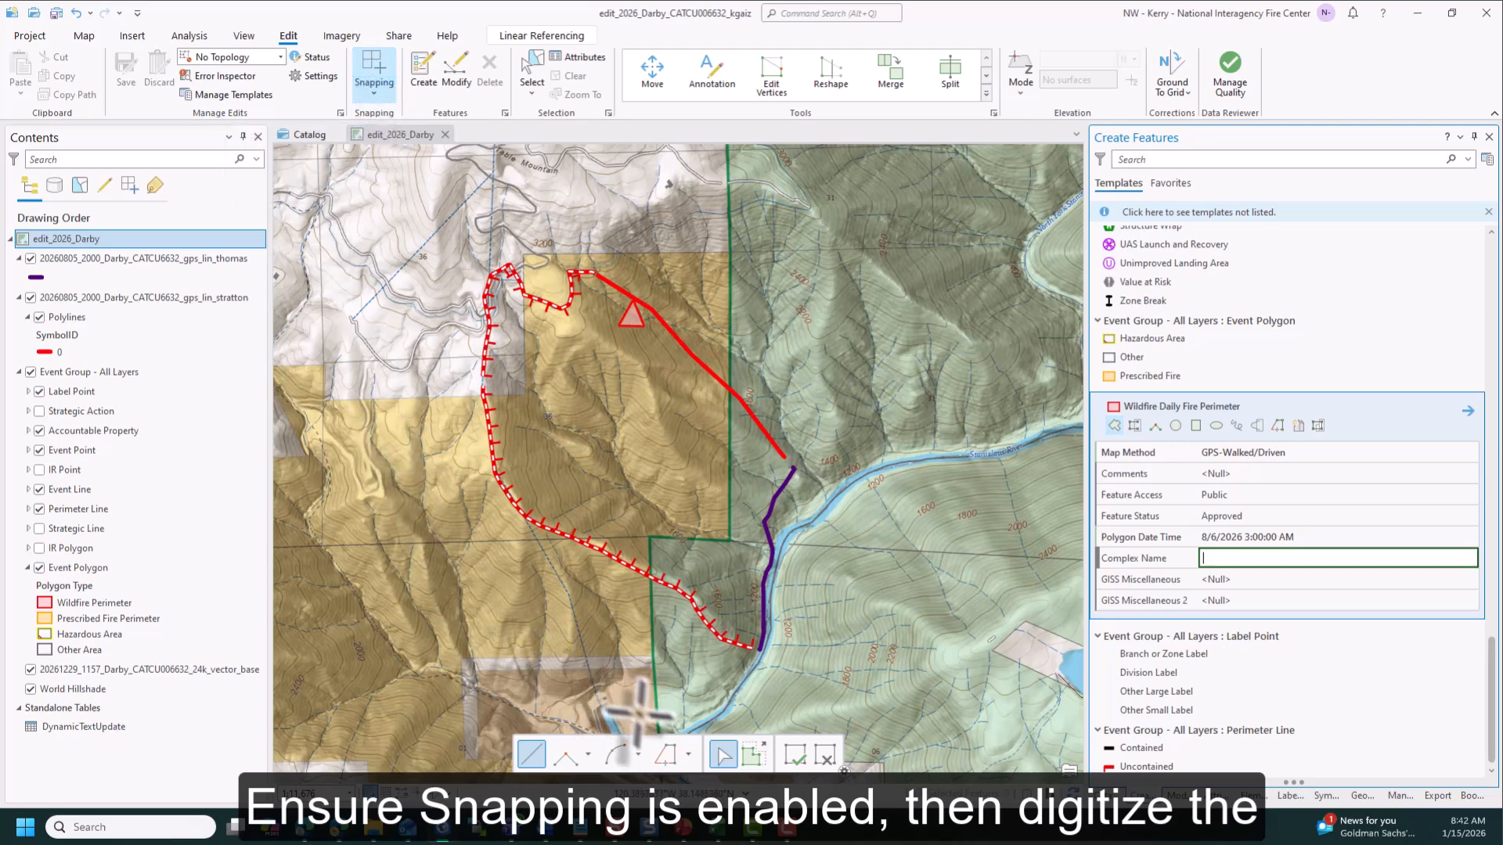
{"action": "left_click", "coordinate": [672, 756]}
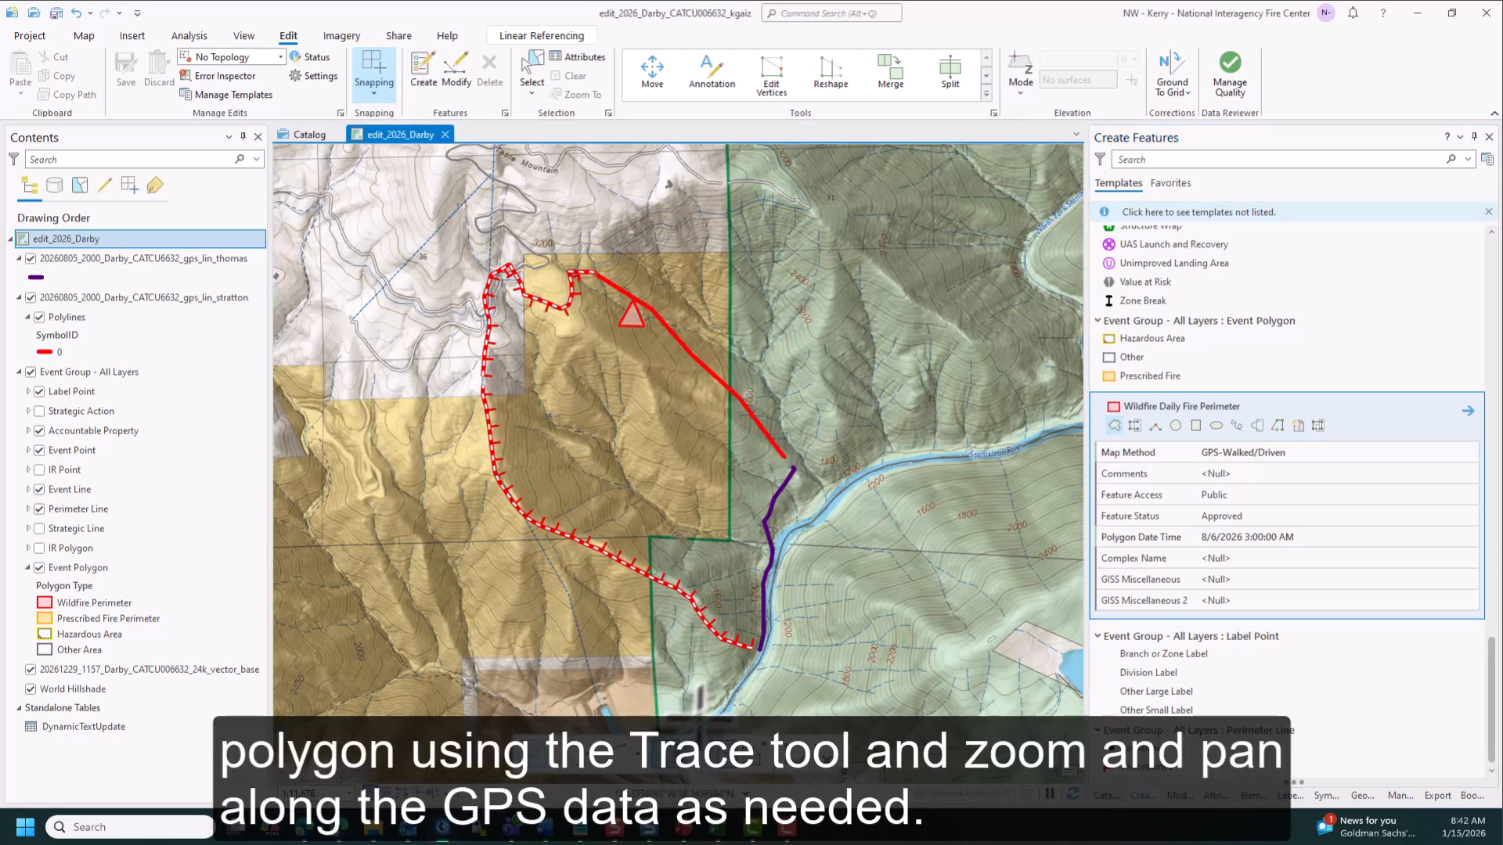
{"action": "scroll", "coordinate": [697, 659], "scroll_direction": "up", "scroll_amount": 2}
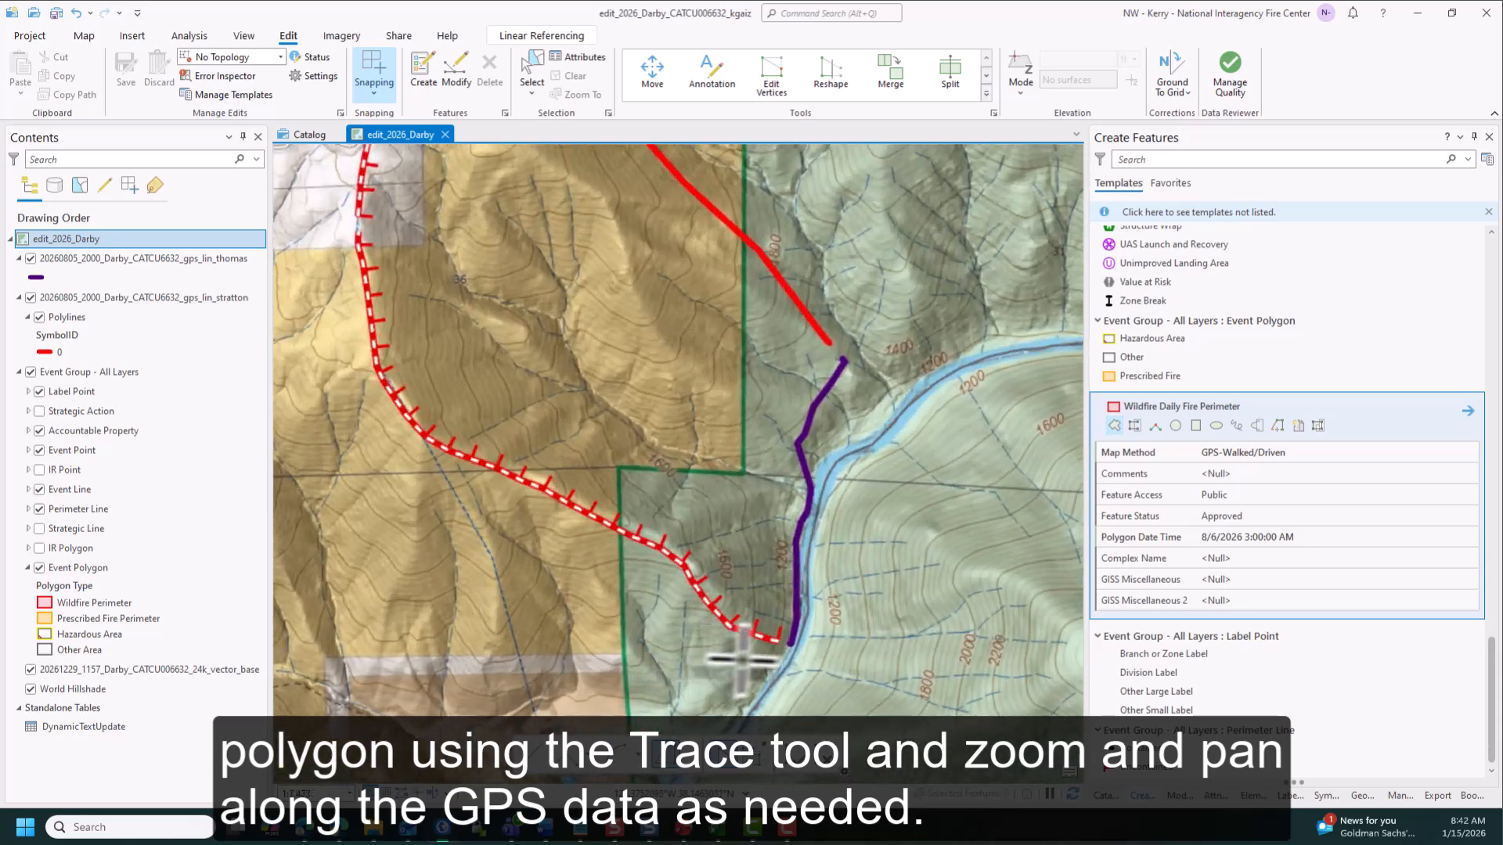
{"action": "left_click", "coordinate": [777, 642]}
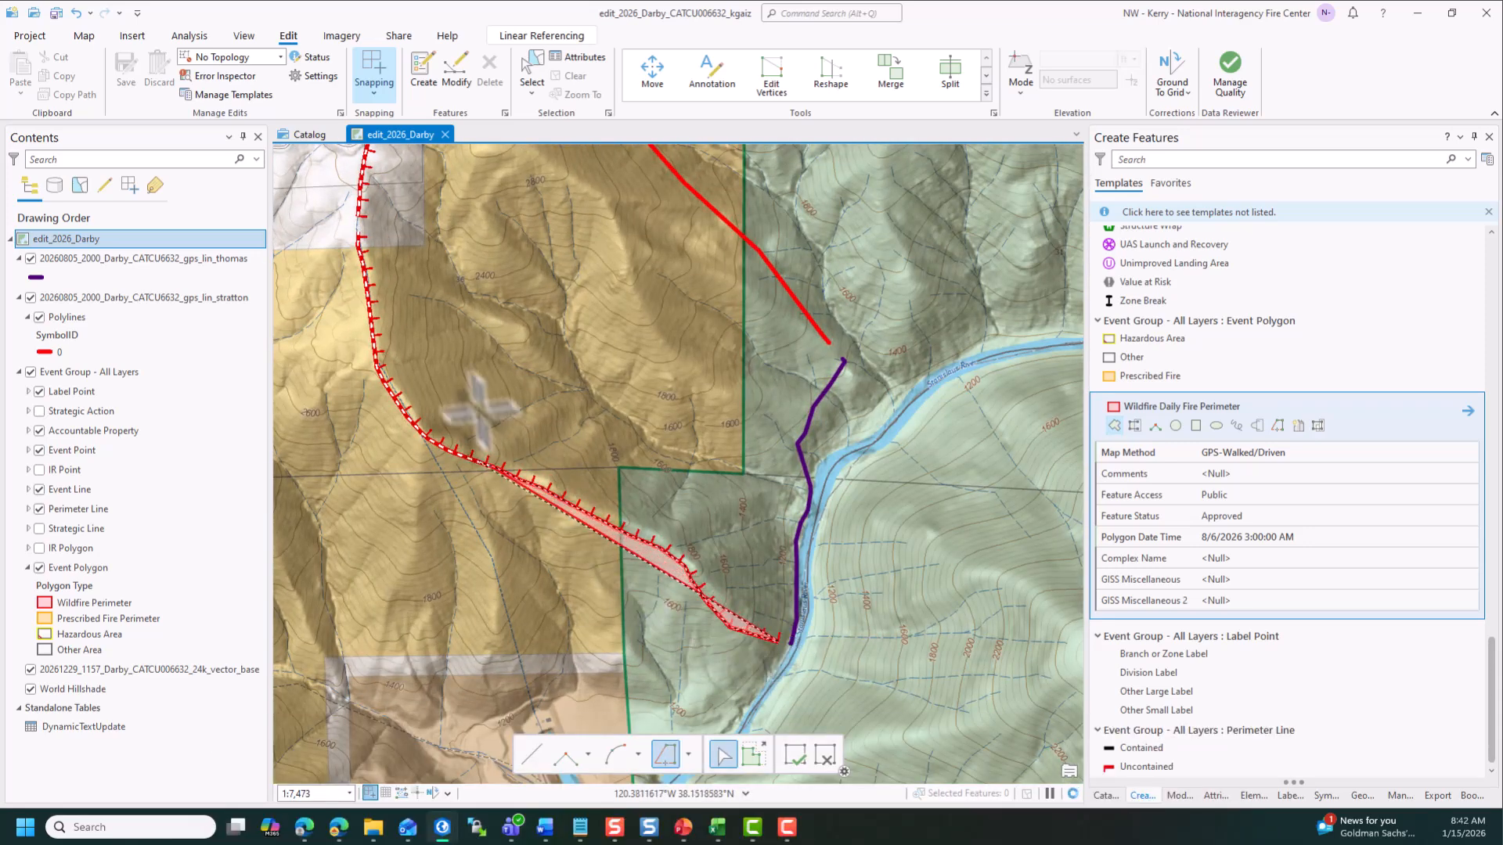
{"action": "left_click_drag", "start_coordinate": [446, 365], "coordinate": [543, 614]}
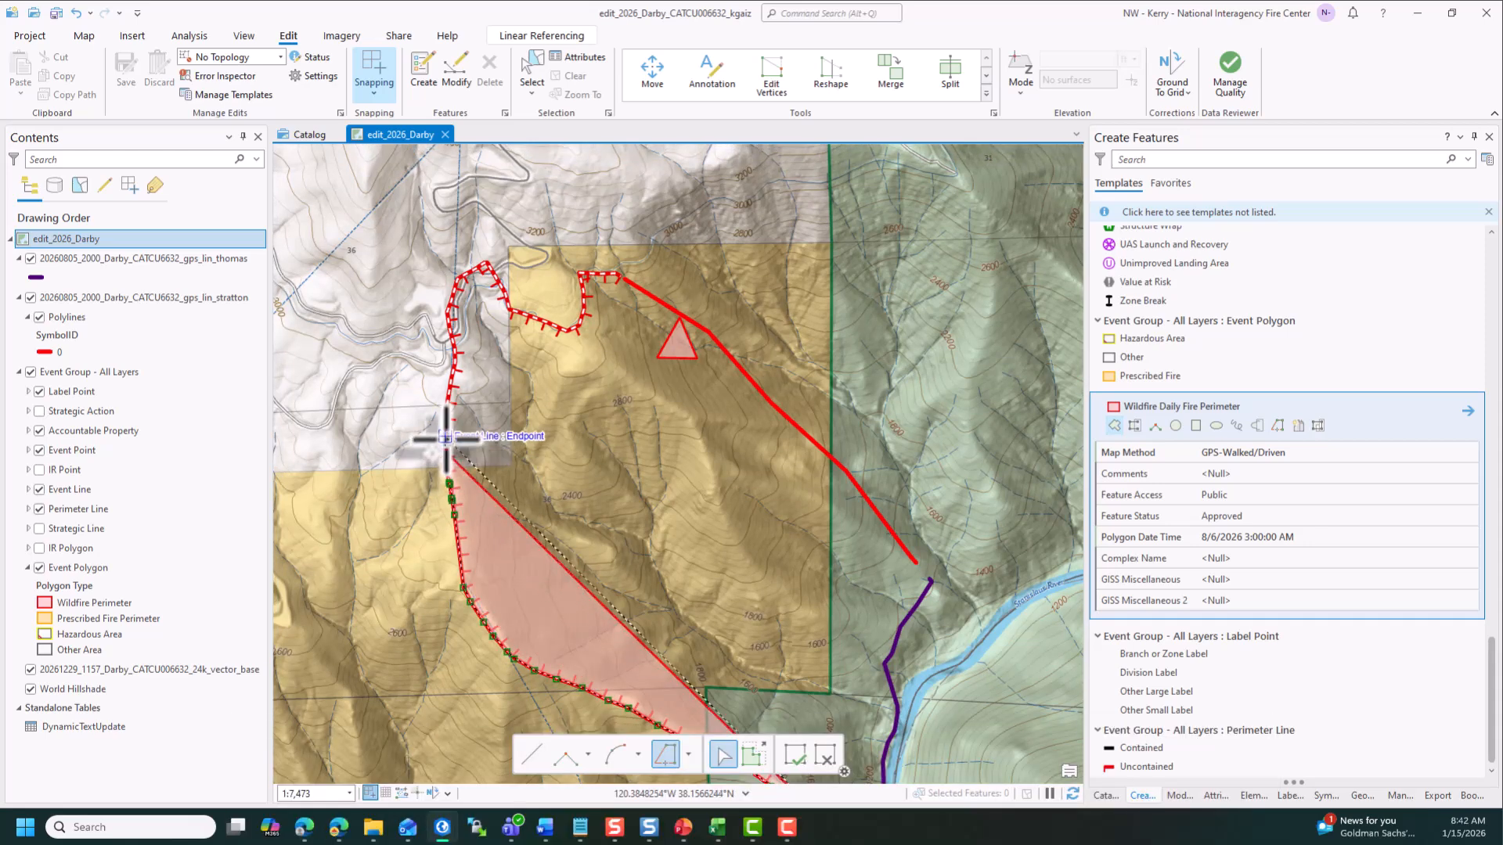
{"action": "left_click", "coordinate": [619, 277]}
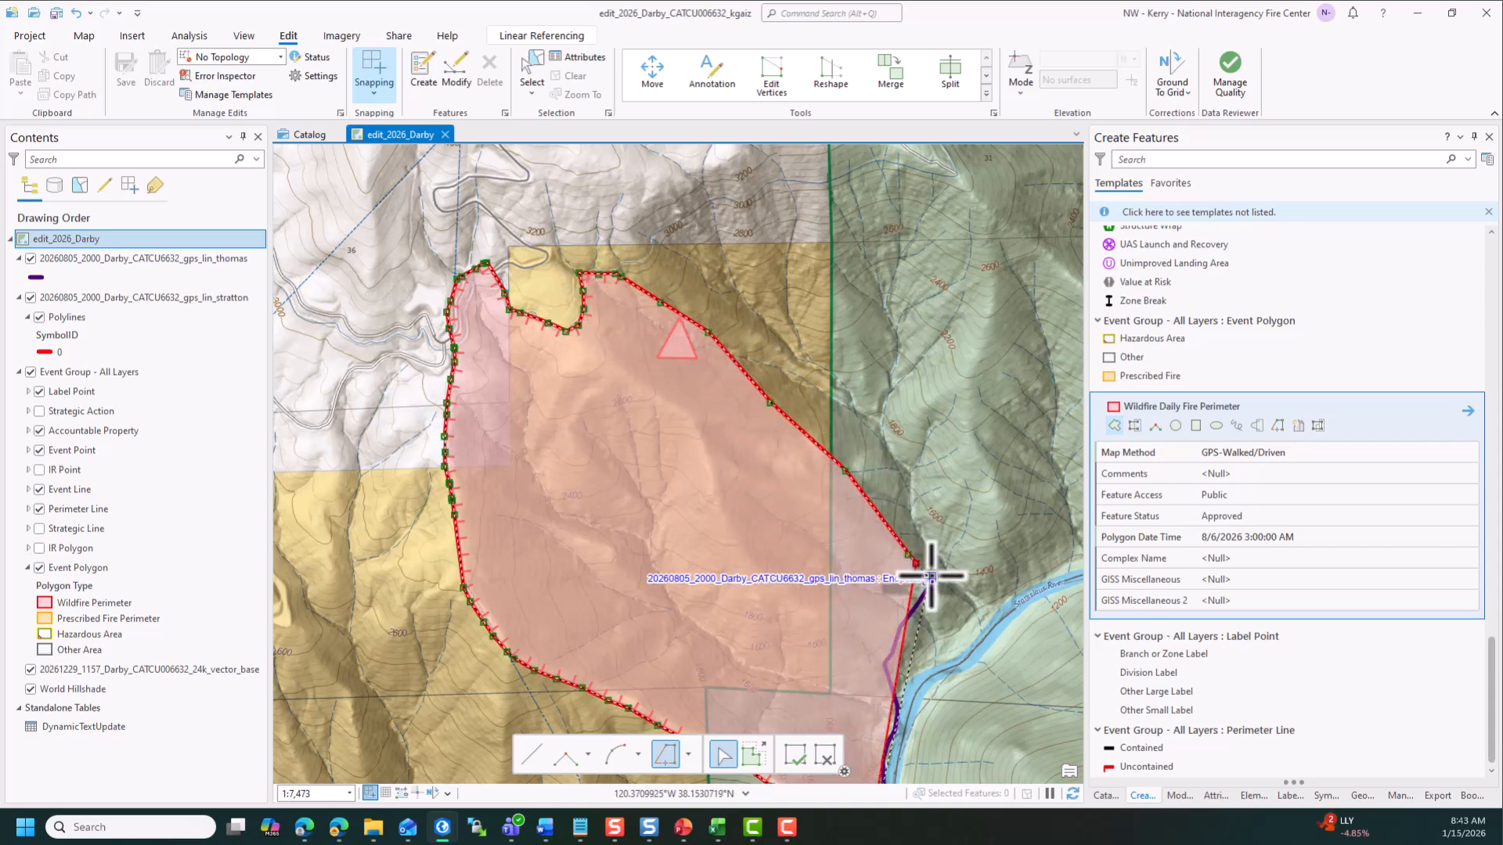
Step: Continue the trace along the purple GPS line to its southern end and finish the fire perimeter polygon
{"action": "left_click_drag", "start_coordinate": [914, 630], "coordinate": [876, 389]}
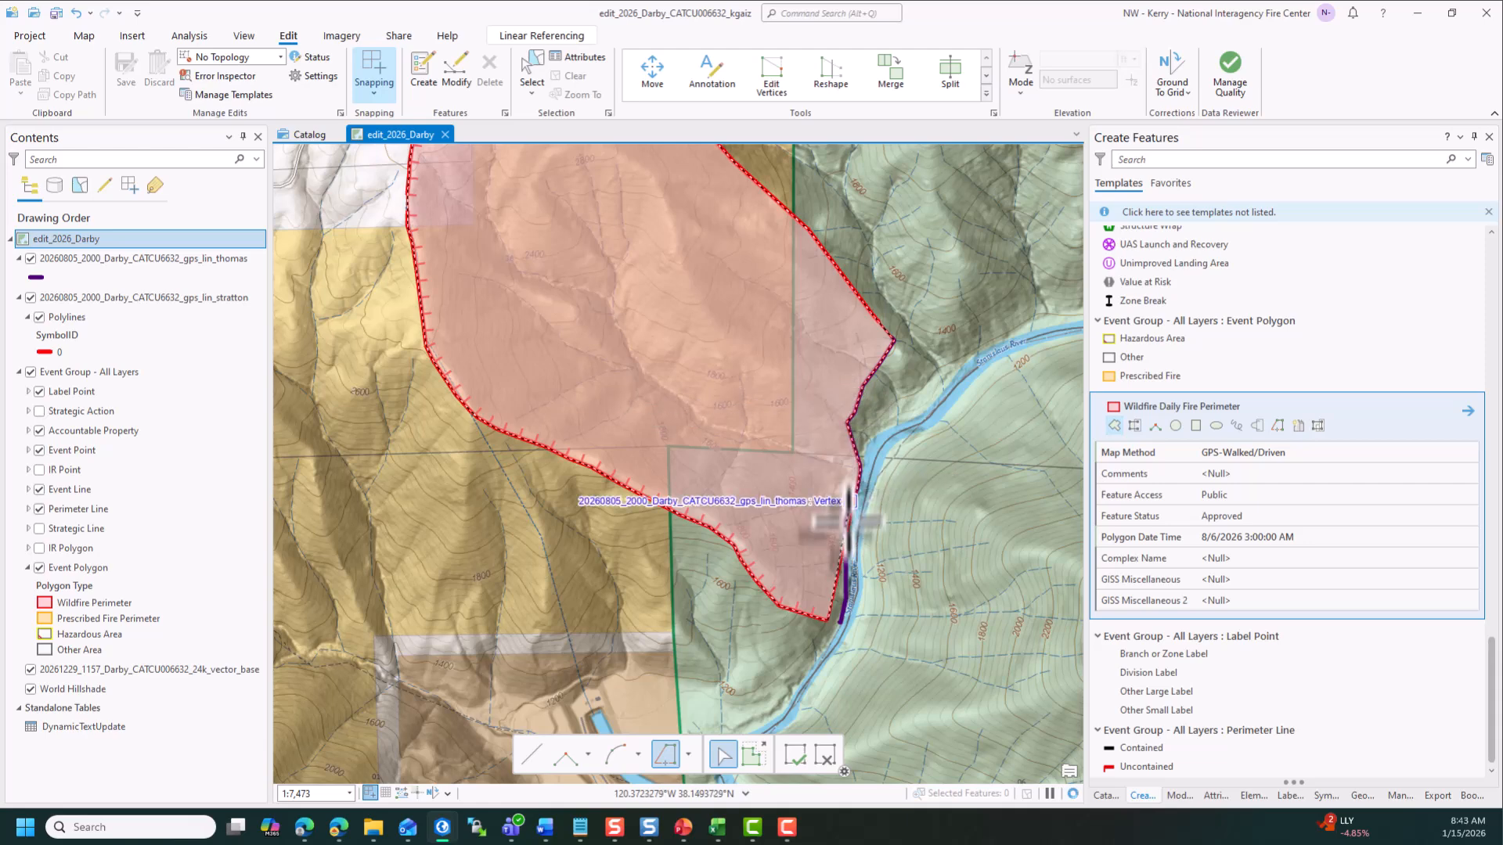
{"action": "left_click", "coordinate": [838, 623]}
{"action": "double_click", "coordinate": [838, 622]}
{"action": "scroll", "coordinate": [889, 634], "scroll_direction": "down", "scroll_amount": 2}
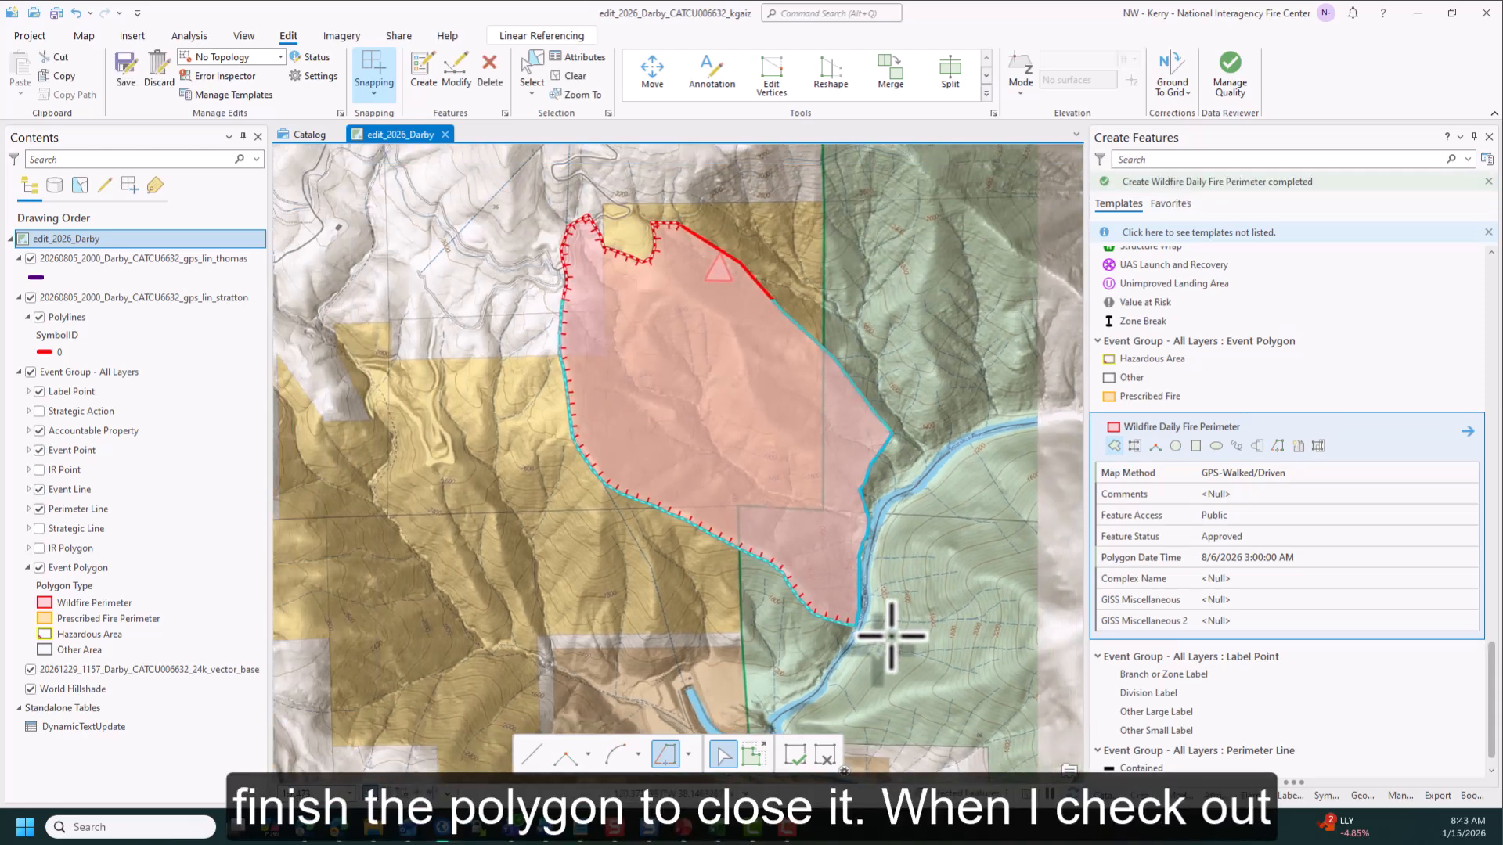
{"action": "mouse_move", "coordinate": [890, 635]}
{"action": "left_mouse_down"}
{"action": "mouse_move", "coordinate": [851, 692]}
{"action": "mouse_move", "coordinate": [839, 688]}
{"action": "left_mouse_up"}
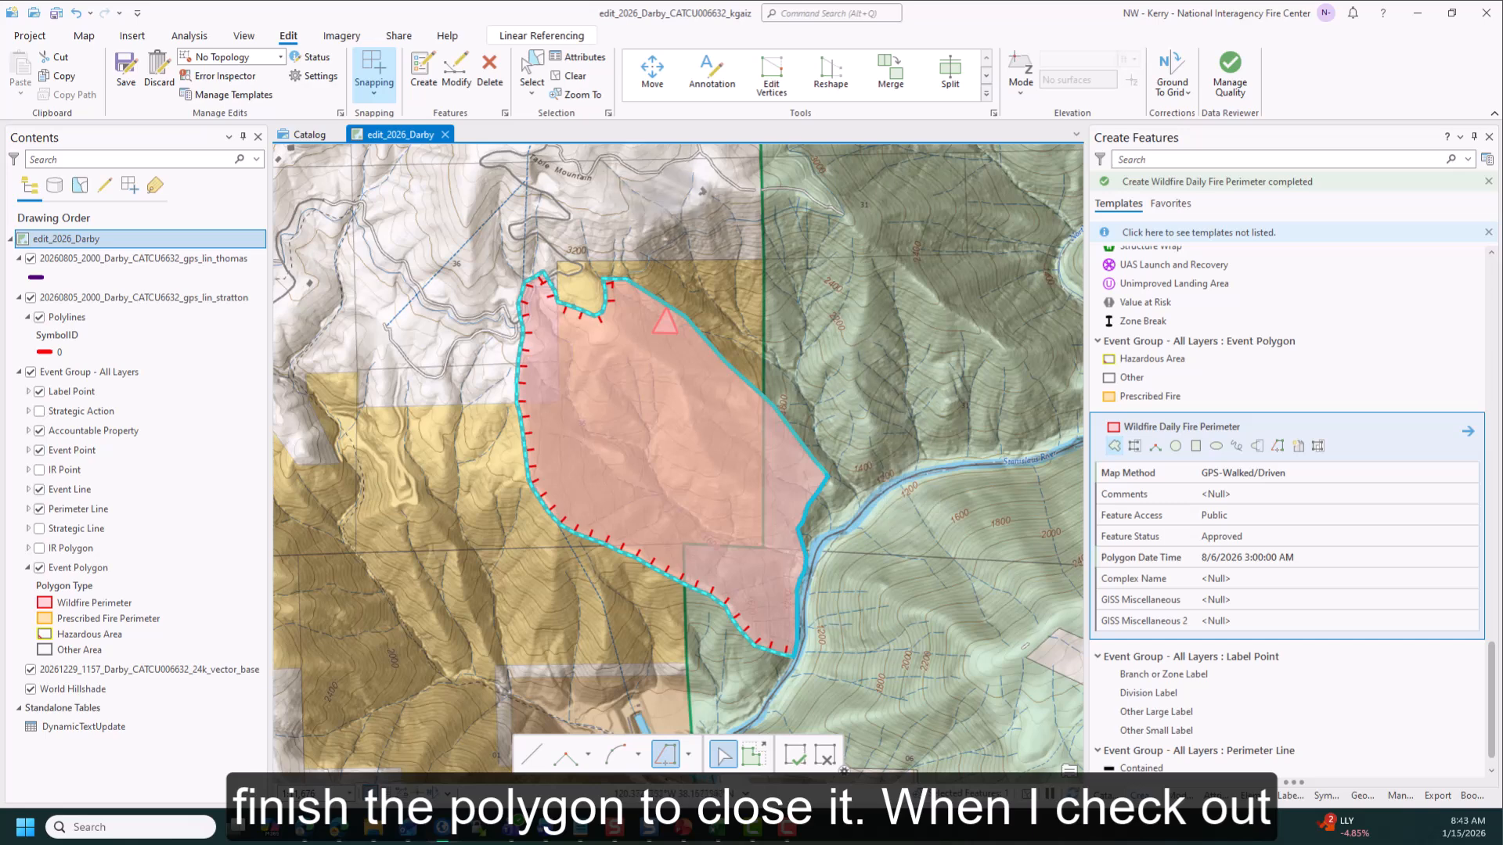
Step: Review the attributes of the new fire perimeter polygon and clear the selection
{"action": "left_click", "coordinate": [571, 58]}
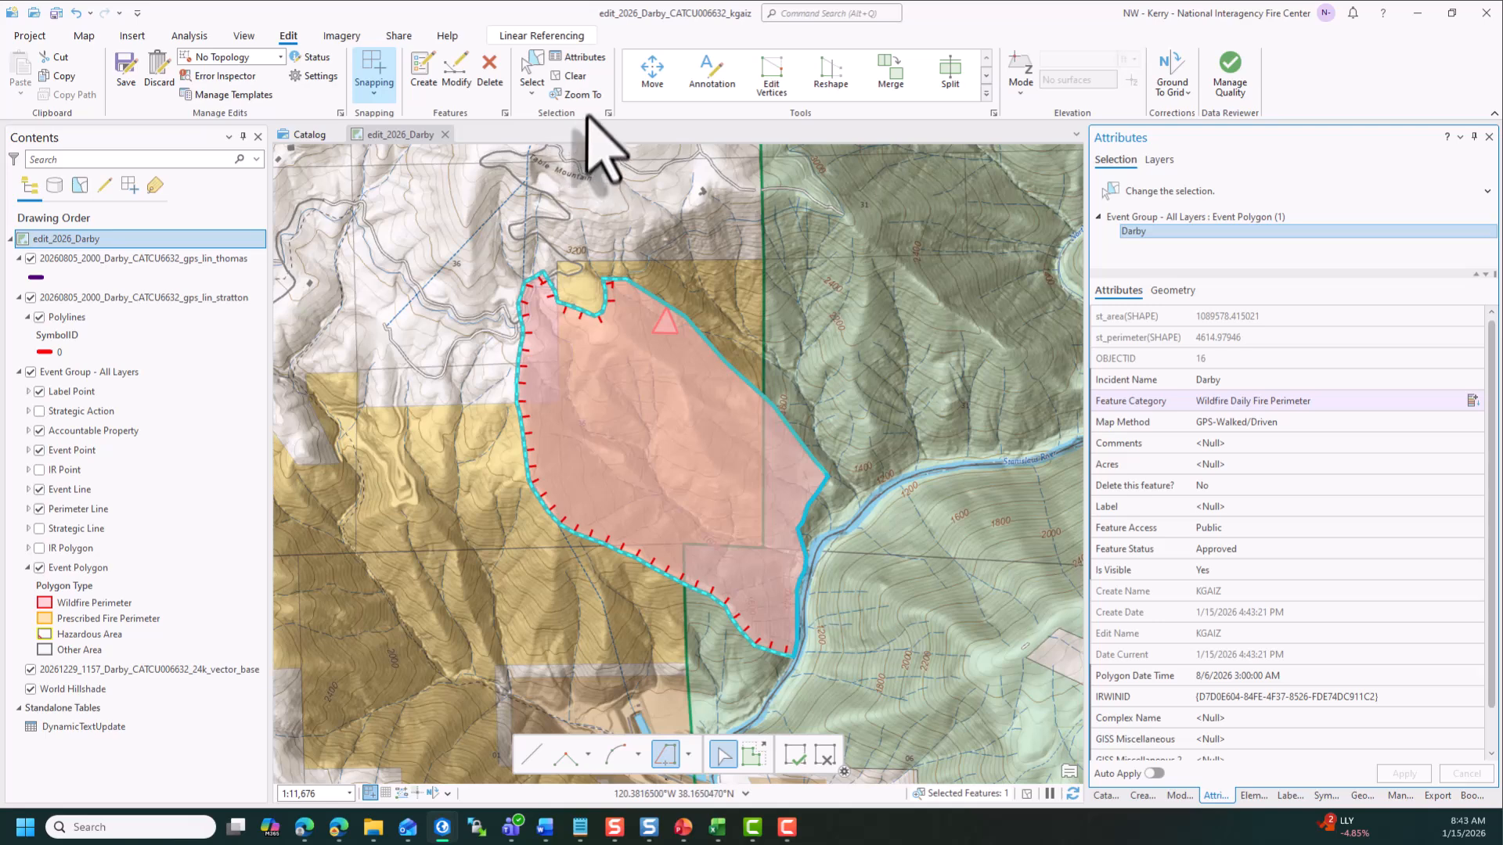
{"action": "left_click", "coordinate": [577, 76]}
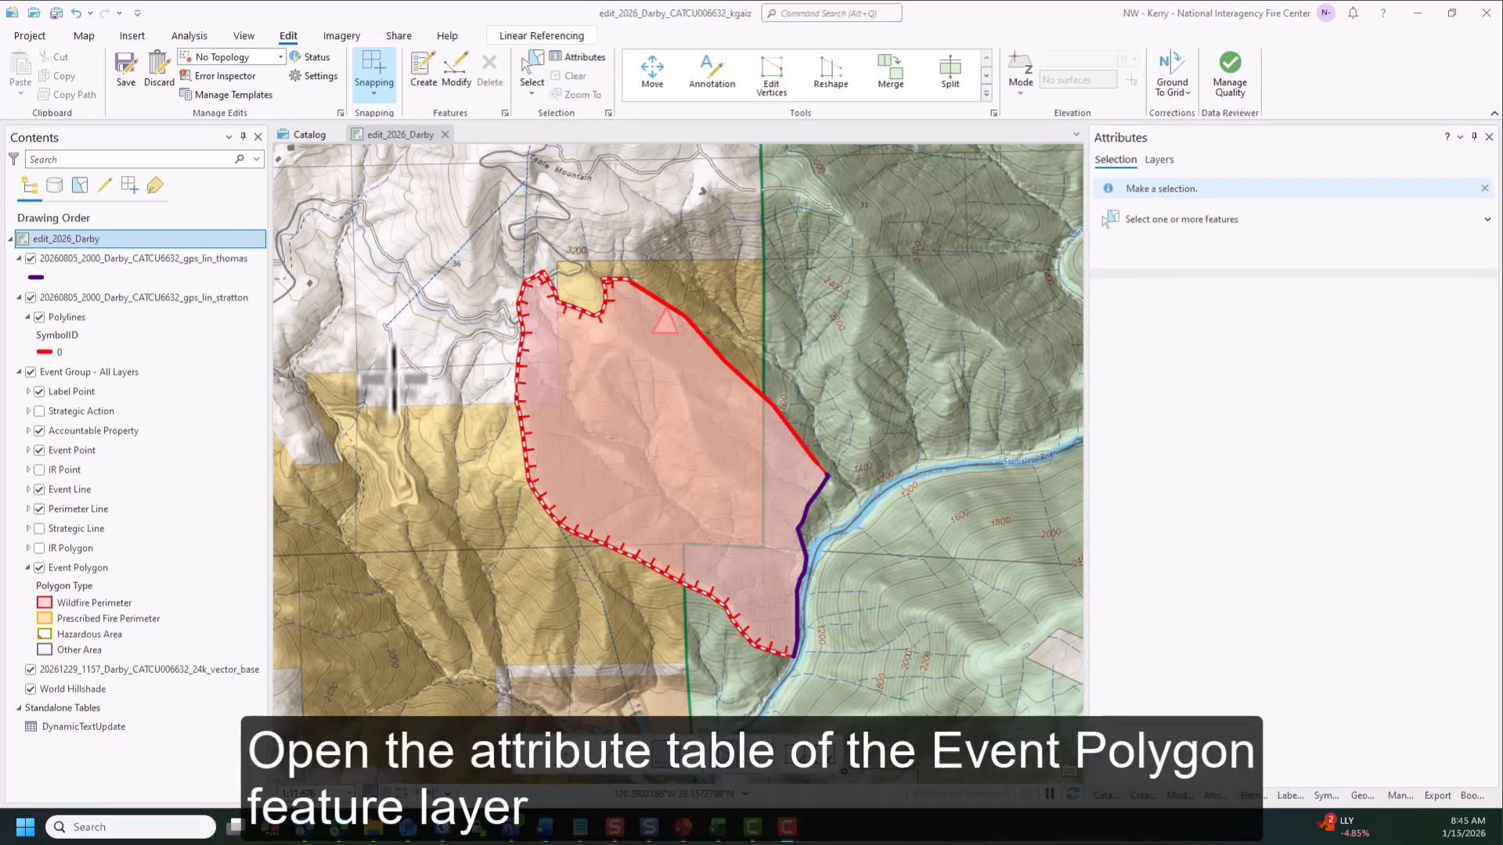
Step: Open the Event Polygon attribute table and delete the auto-generated triangle record
{"action": "right_click", "coordinate": [188, 570]}
{"action": "left_click", "coordinate": [289, 135]}
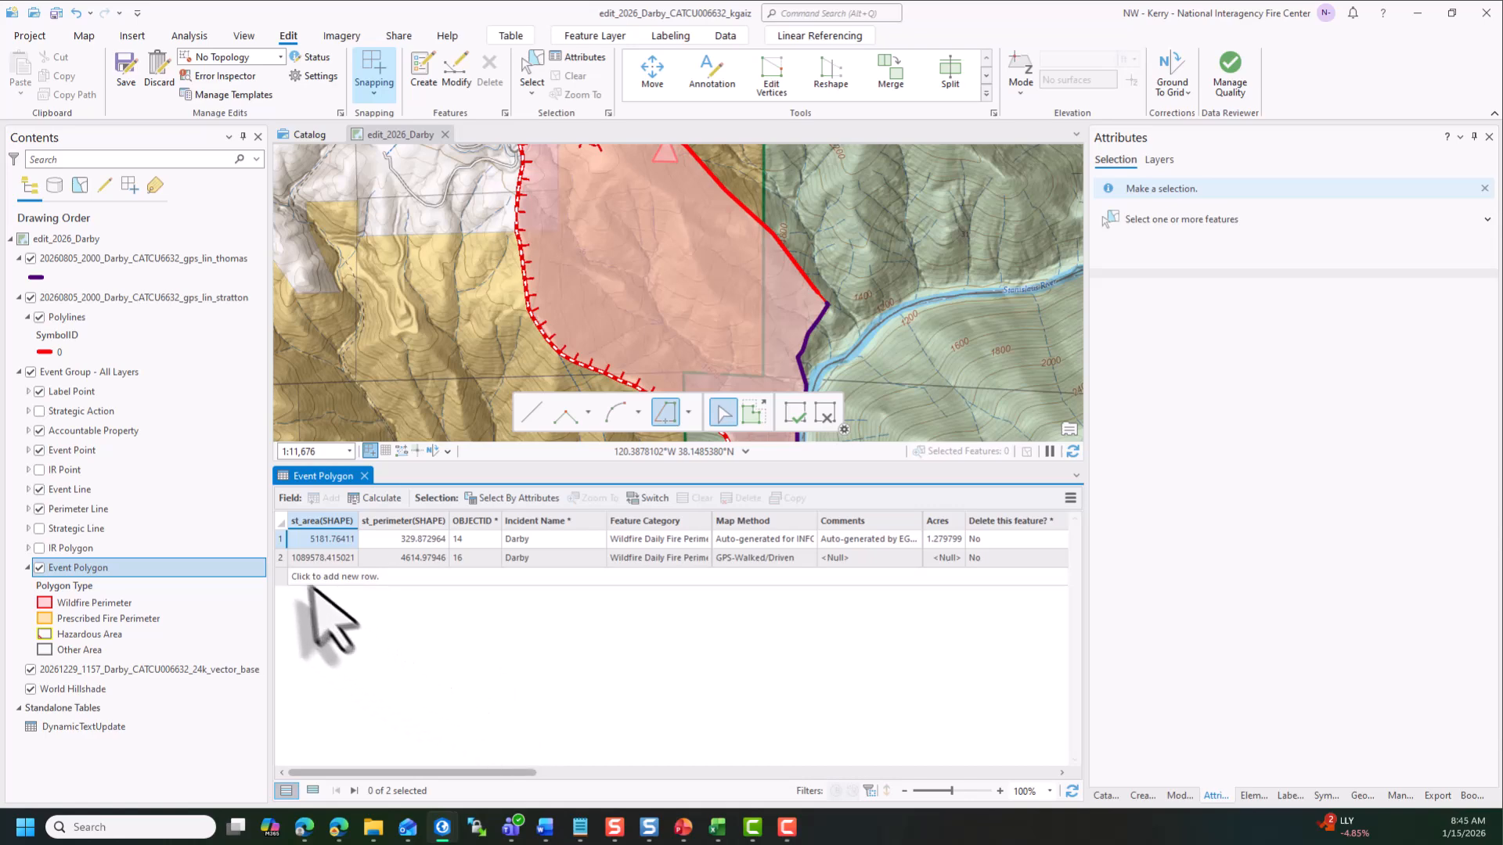
{"action": "left_click", "coordinate": [281, 540]}
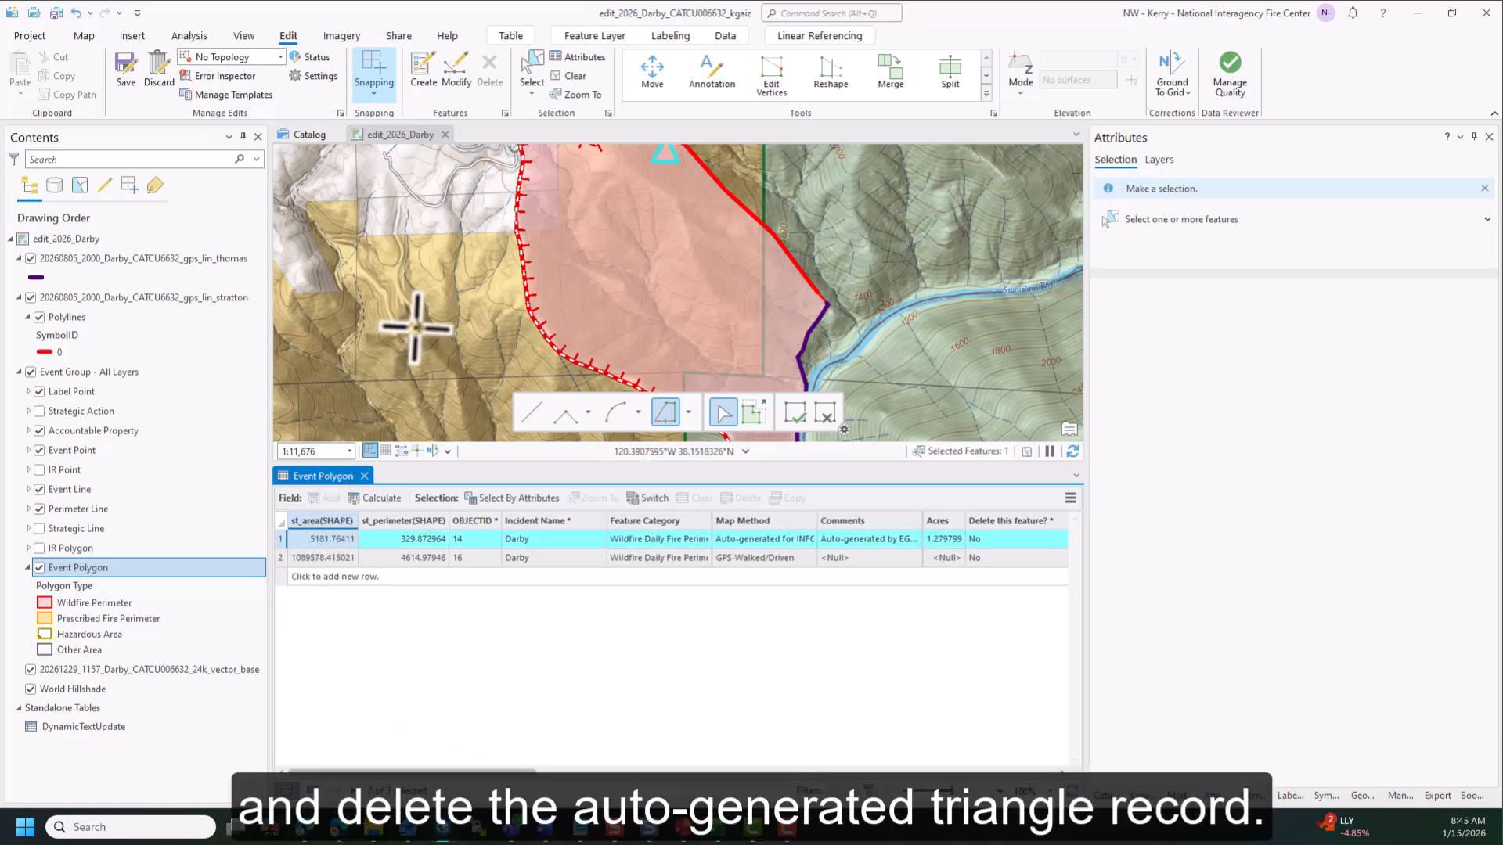
{"action": "scroll", "coordinate": [417, 327], "scroll_direction": "down", "scroll_amount": 2}
{"action": "left_click_drag", "start_coordinate": [436, 344], "coordinate": [486, 336]}
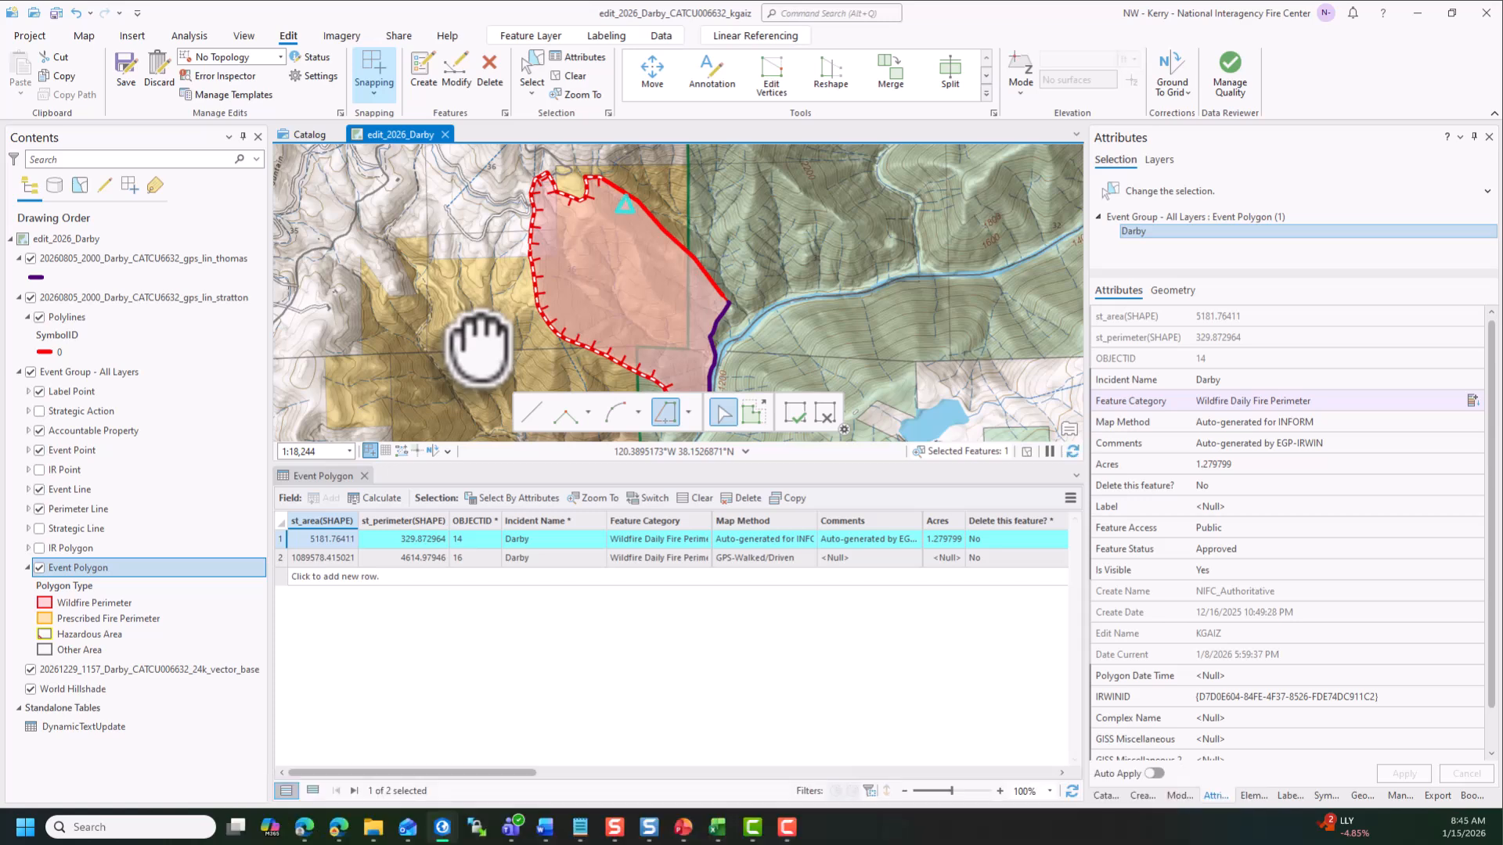
{"action": "left_click", "coordinate": [497, 84]}
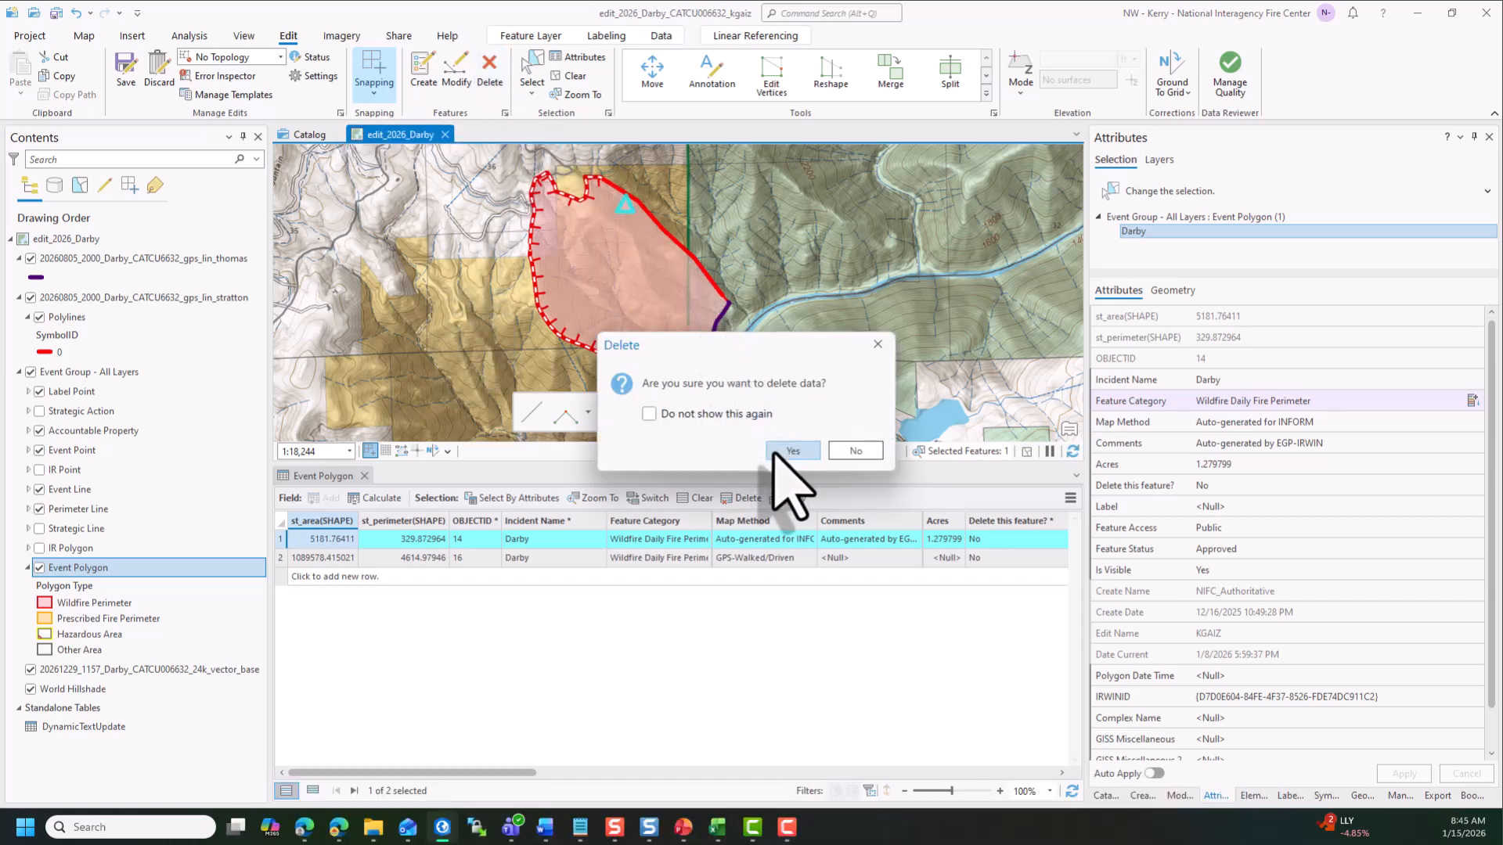
{"action": "left_click", "coordinate": [787, 450]}
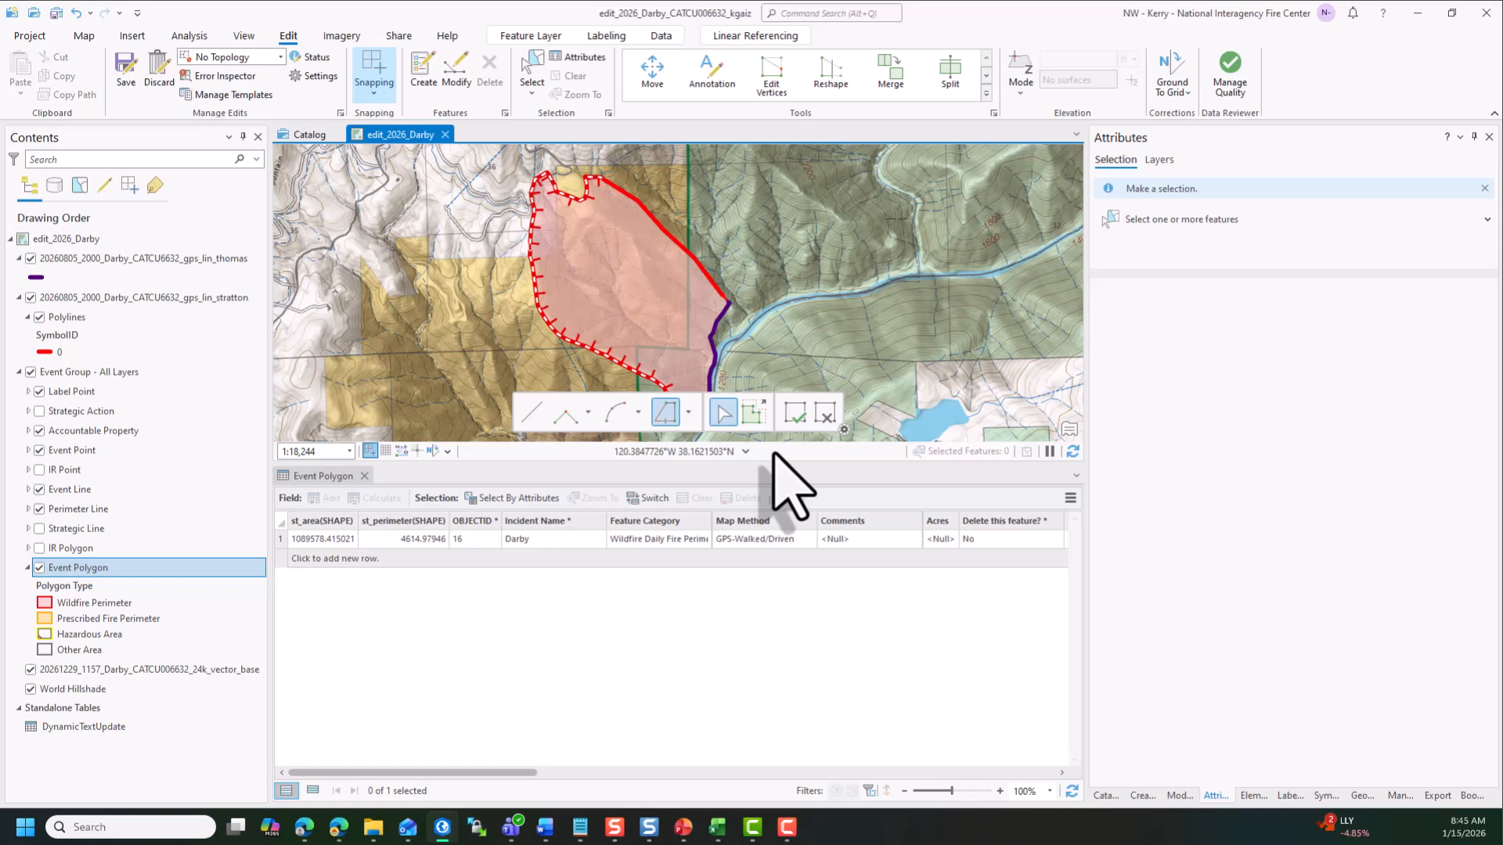
Step: Save all edits made to the Darby event layers
{"action": "left_click", "coordinate": [131, 78]}
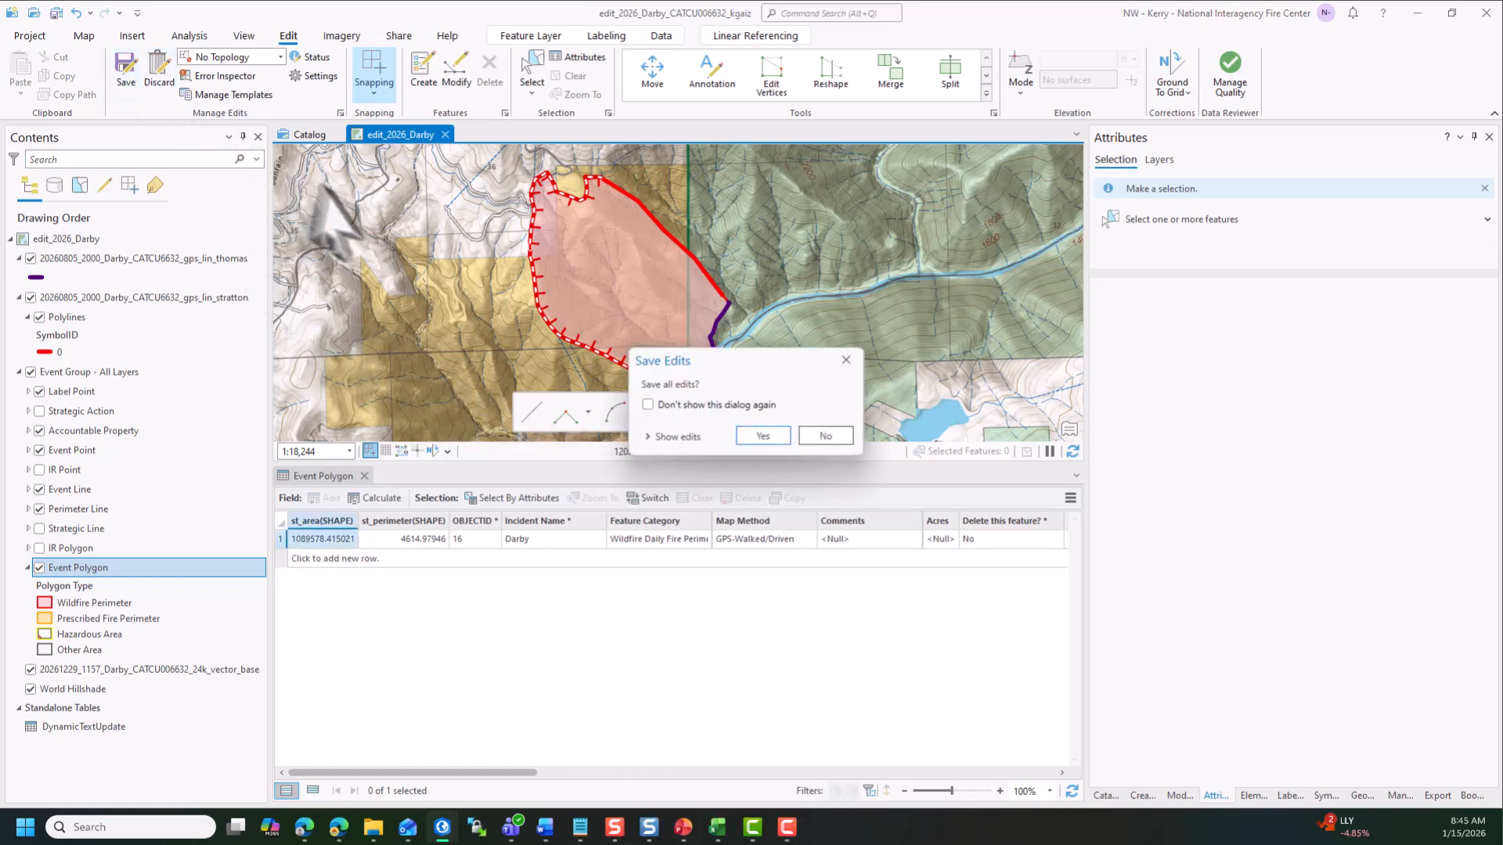
{"action": "left_click", "coordinate": [758, 437]}
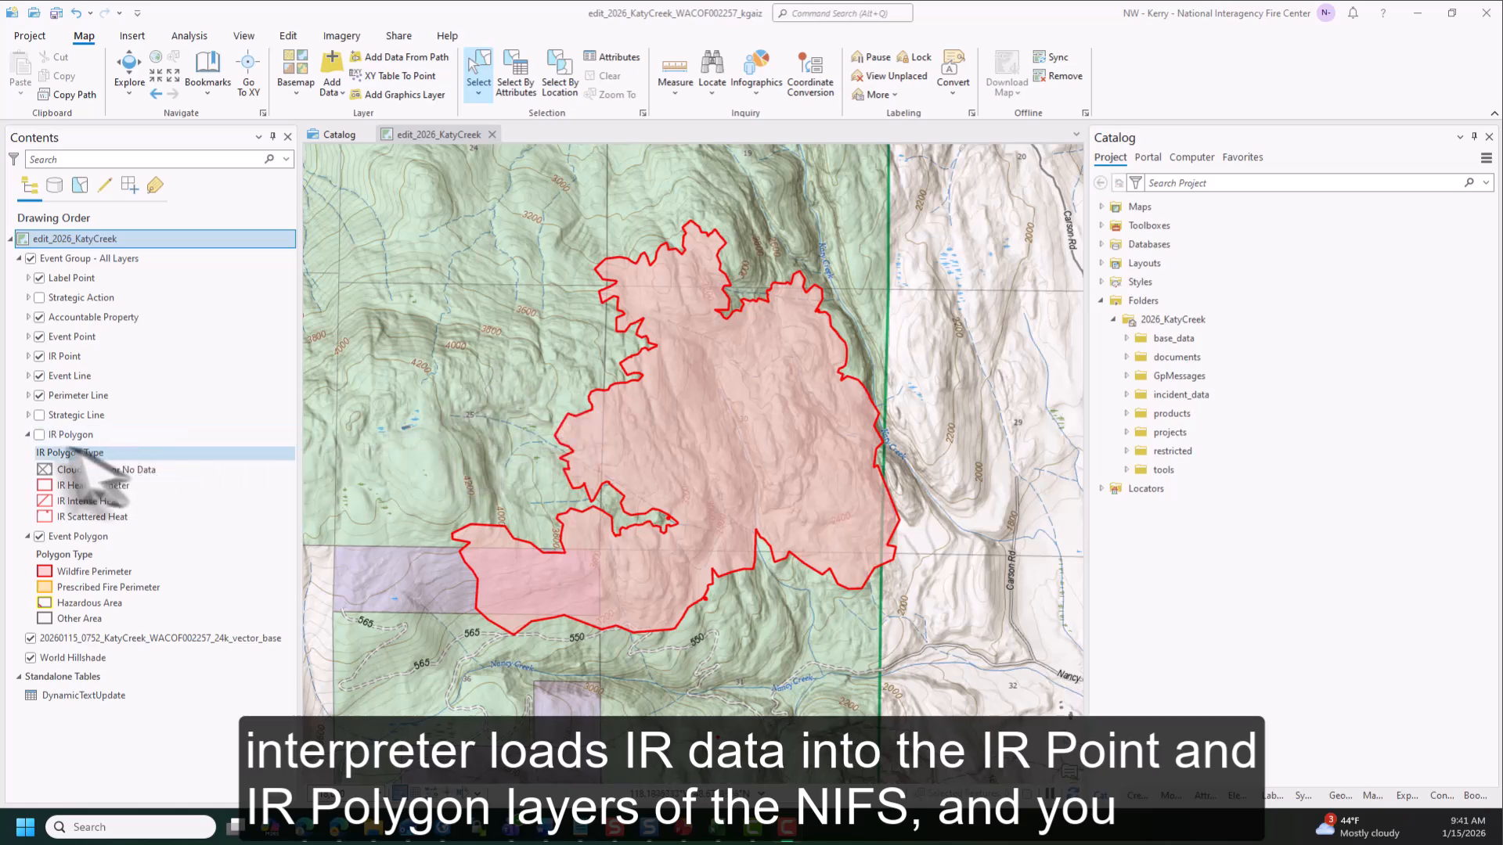
Step: Turn on the IR Polygon layer in the KatyCreek project and add an active definition query where Feature Category is equal to IR Heat Perimeter
{"action": "left_click", "coordinate": [40, 435]}
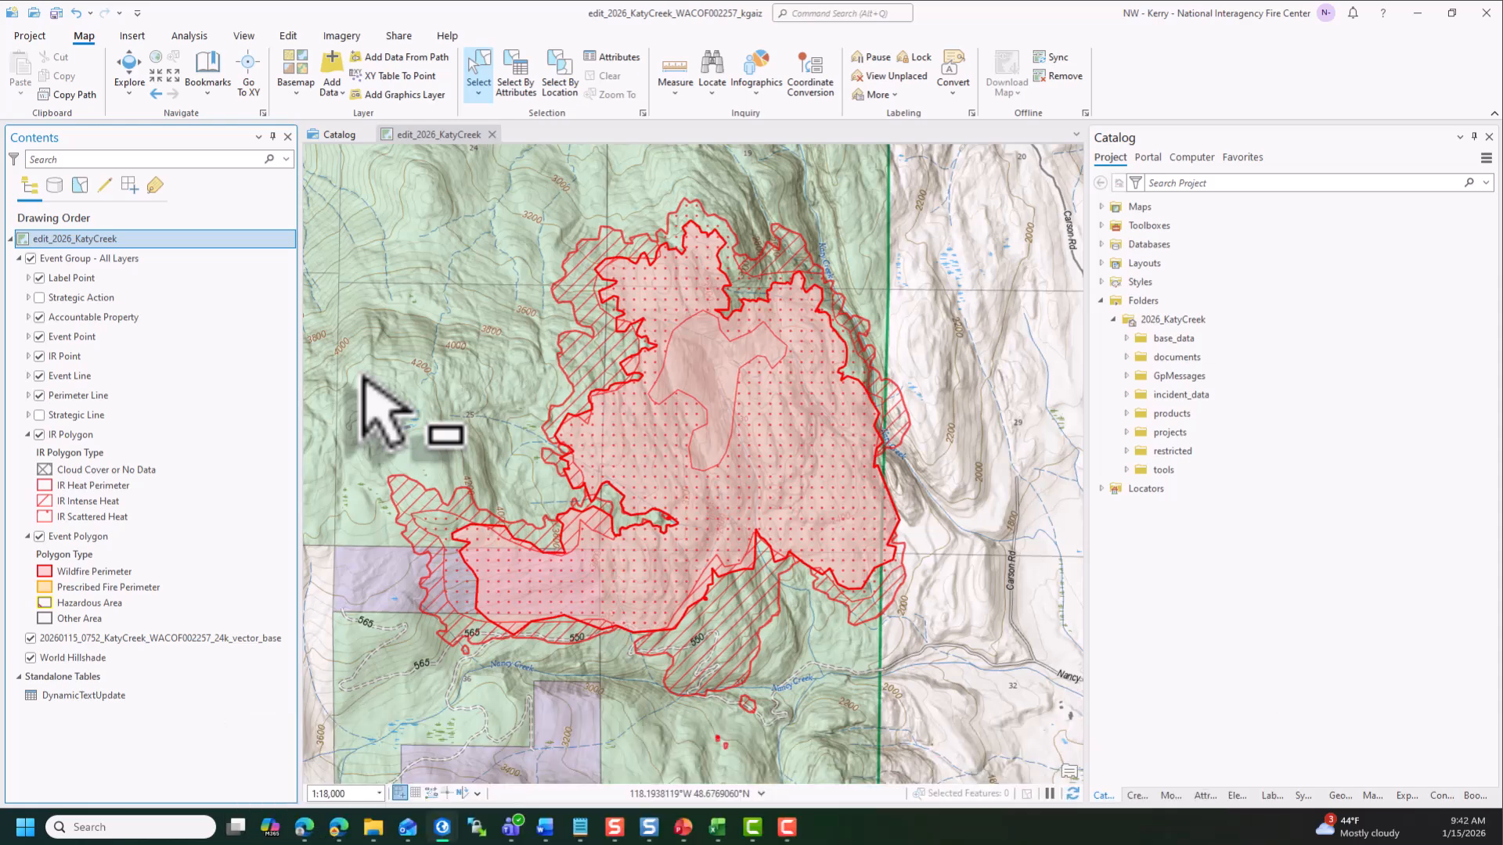
{"action": "left_click", "coordinate": [141, 439]}
{"action": "right_click", "coordinate": [141, 441]}
{"action": "left_click", "coordinate": [201, 571]}
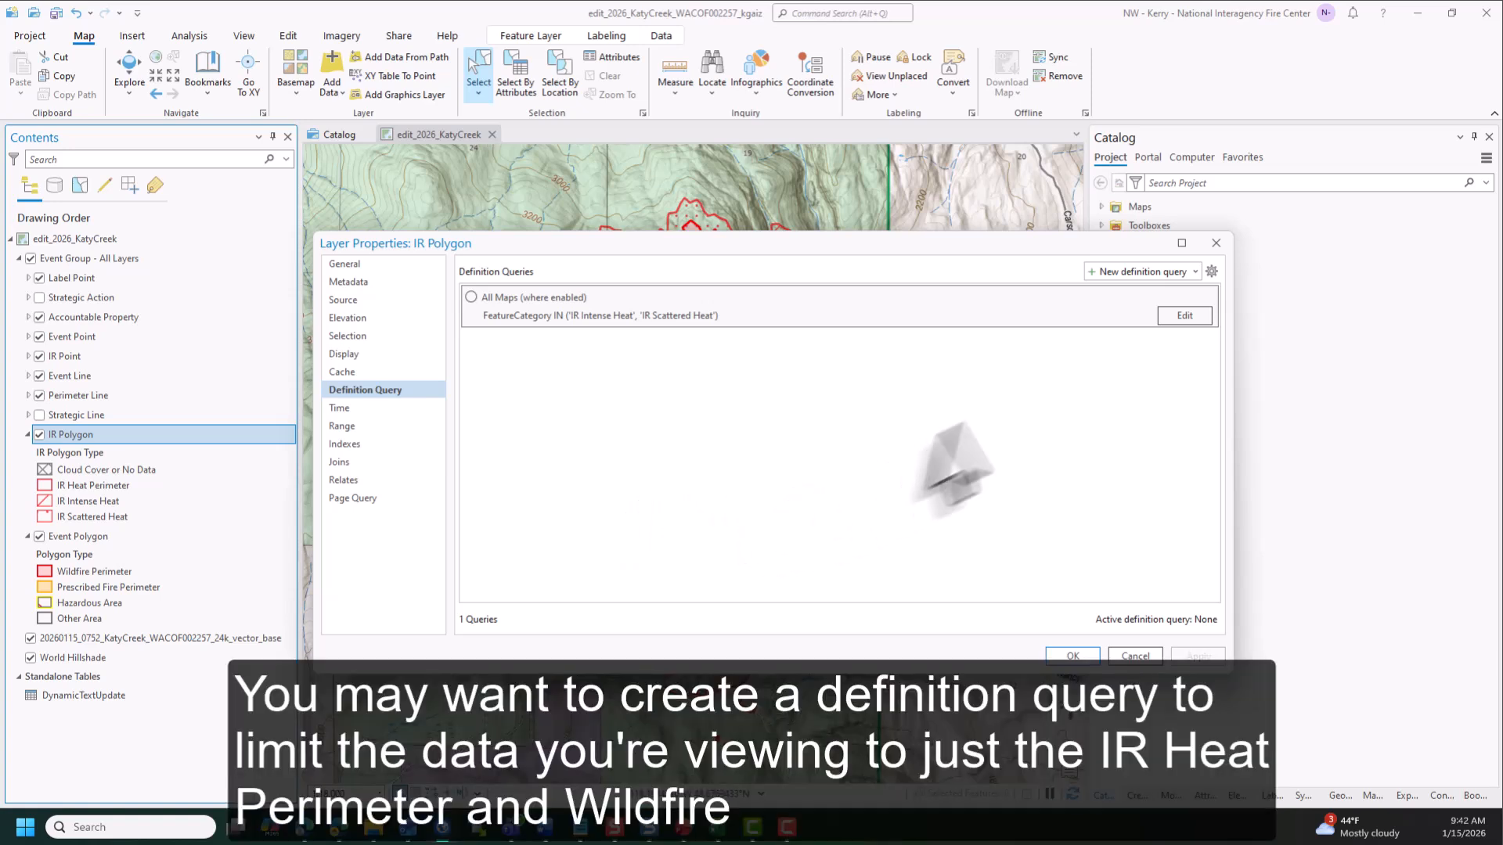
{"action": "left_click", "coordinate": [1120, 272]}
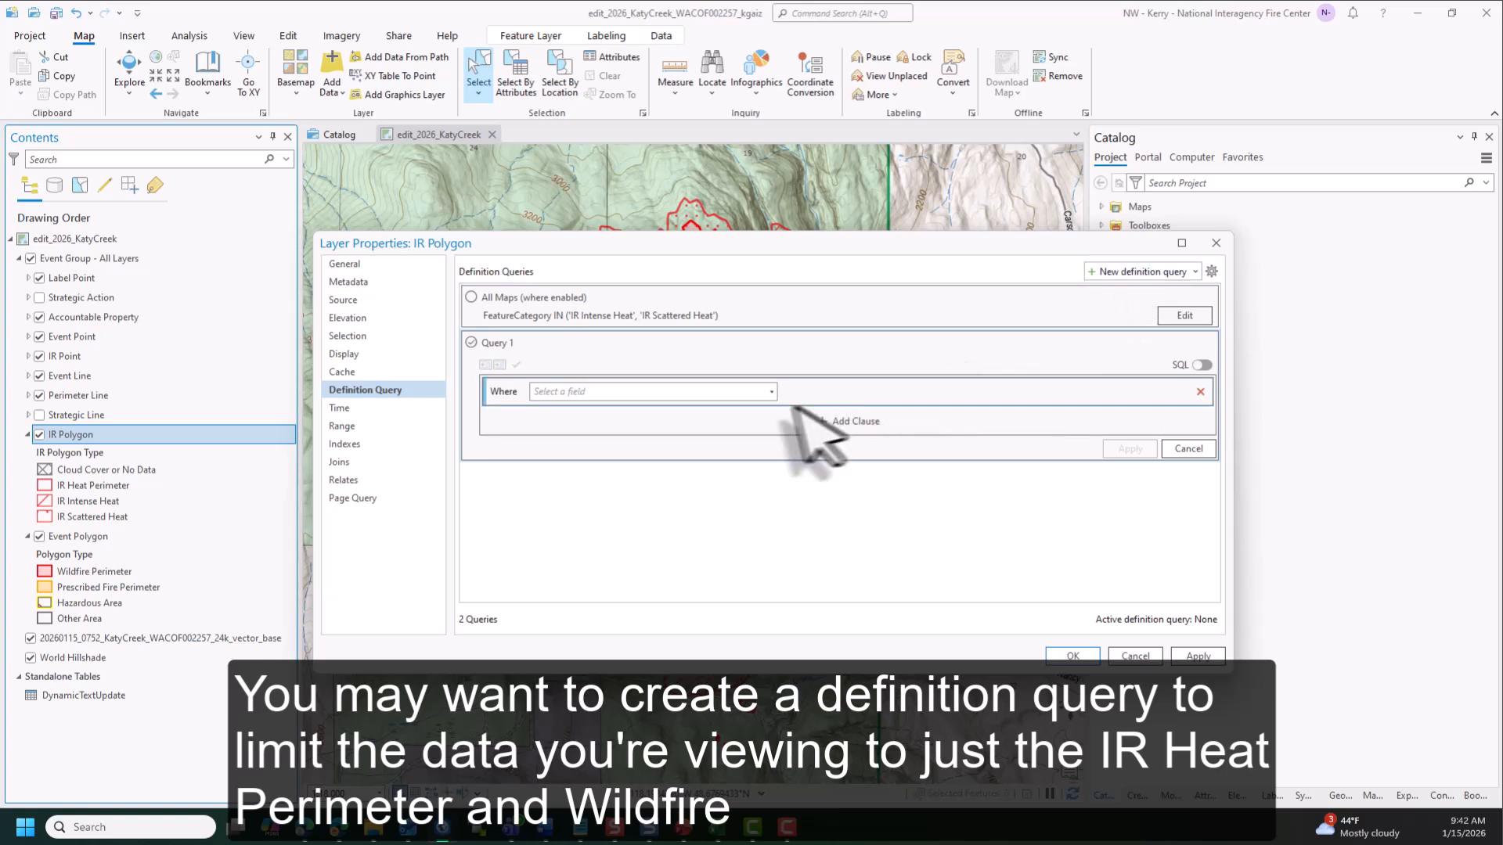
{"action": "left_click", "coordinate": [695, 394]}
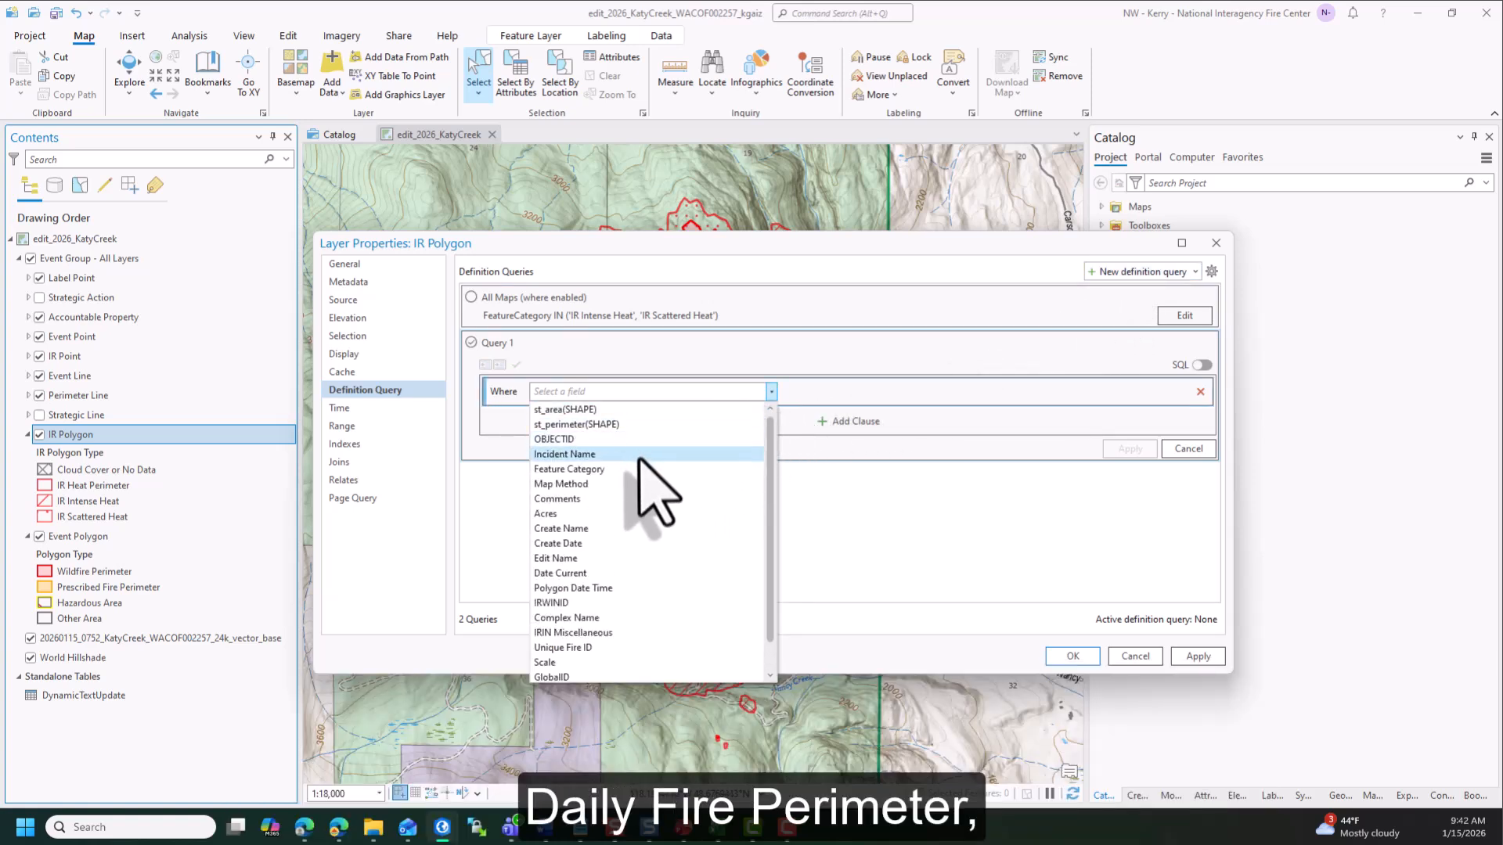
{"action": "left_click", "coordinate": [638, 469]}
{"action": "left_click", "coordinate": [1183, 392]}
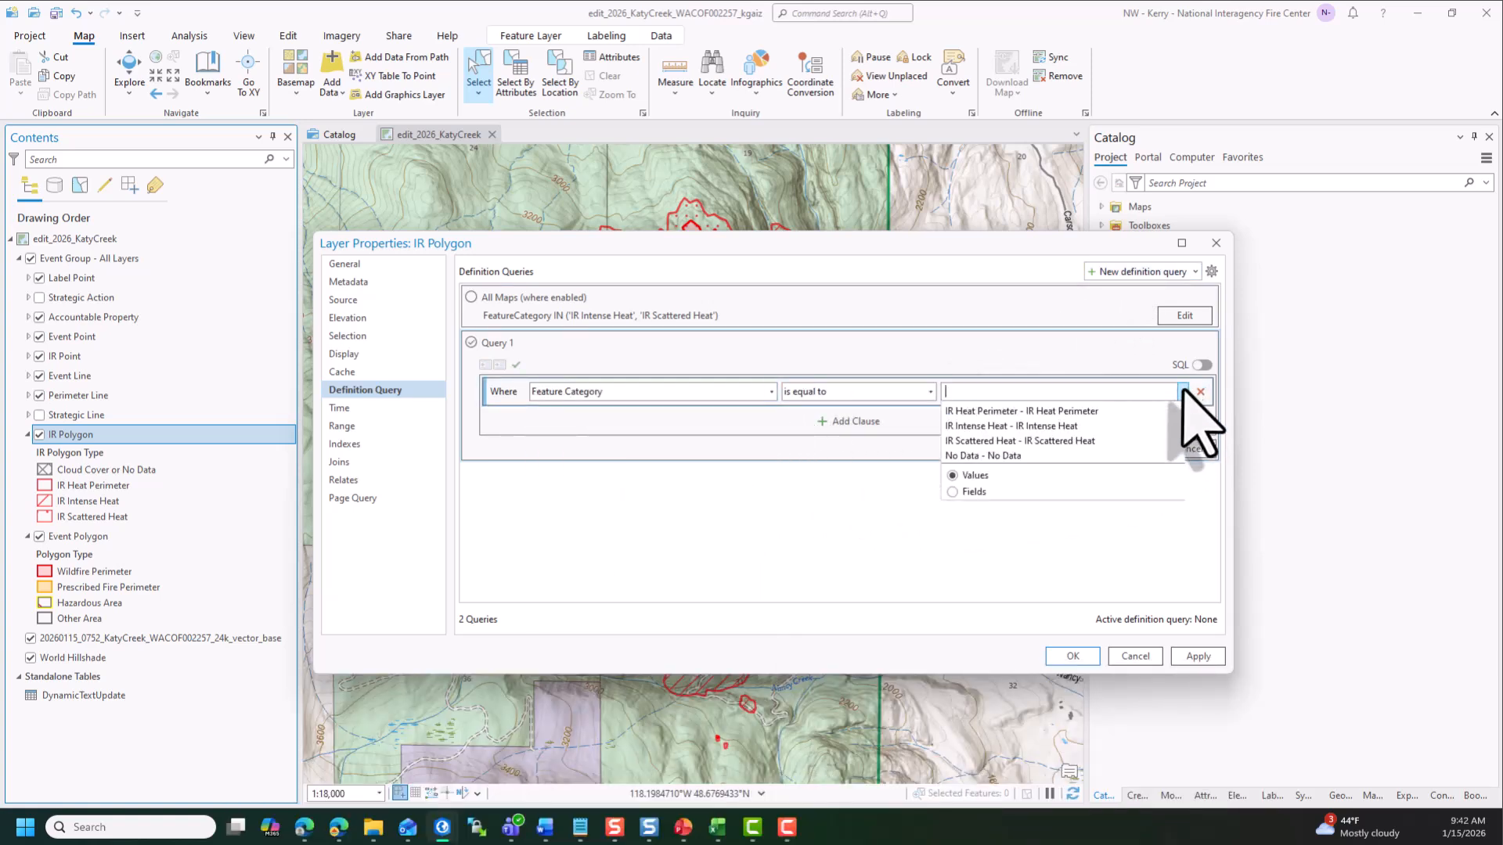
{"action": "left_click", "coordinate": [1078, 427]}
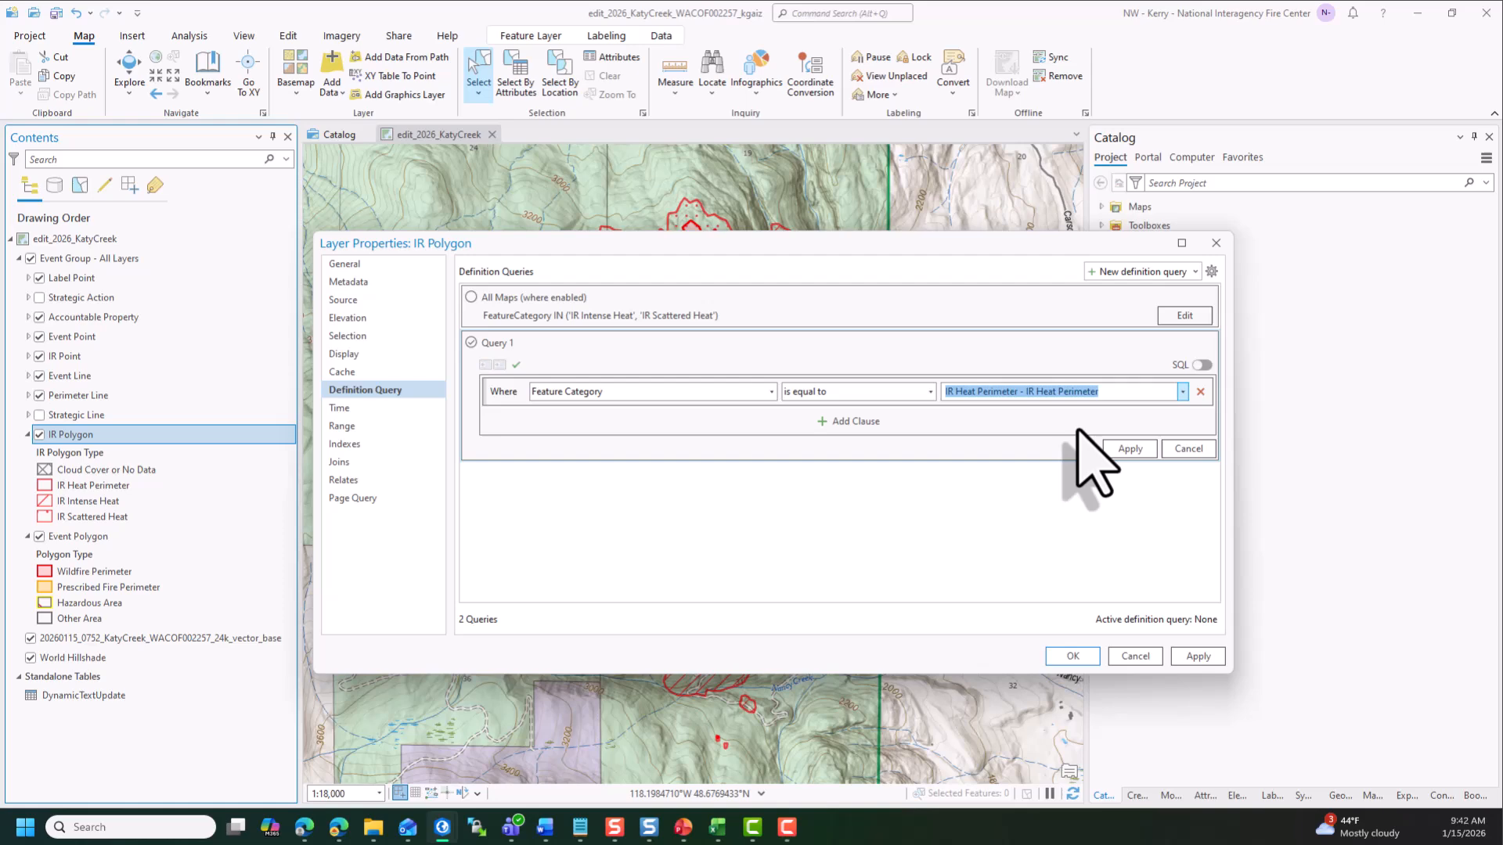
{"action": "left_click", "coordinate": [1135, 449]}
{"action": "left_click", "coordinate": [471, 343]}
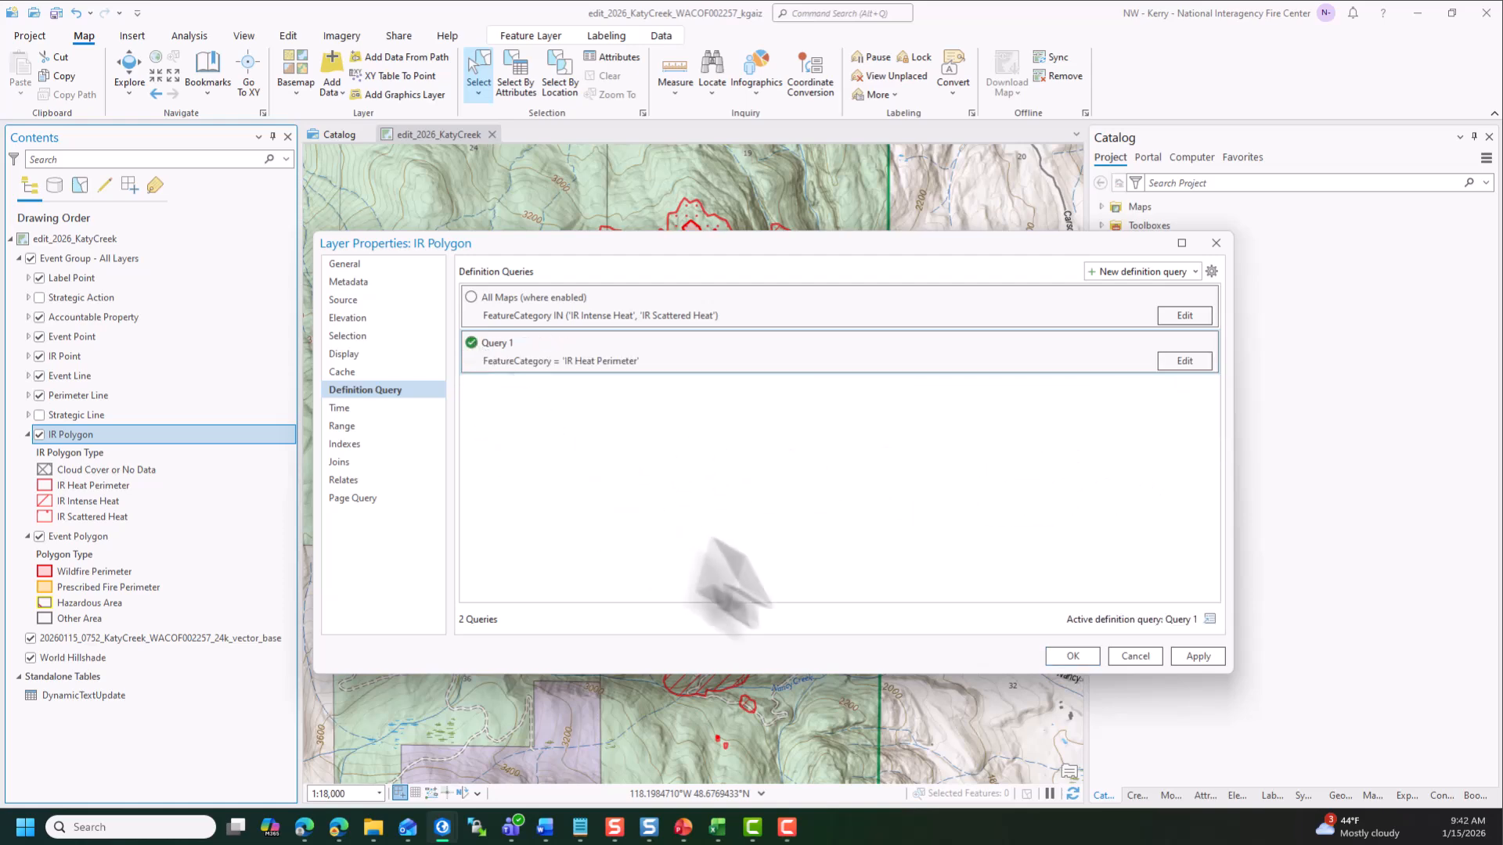
{"action": "left_click", "coordinate": [1072, 656]}
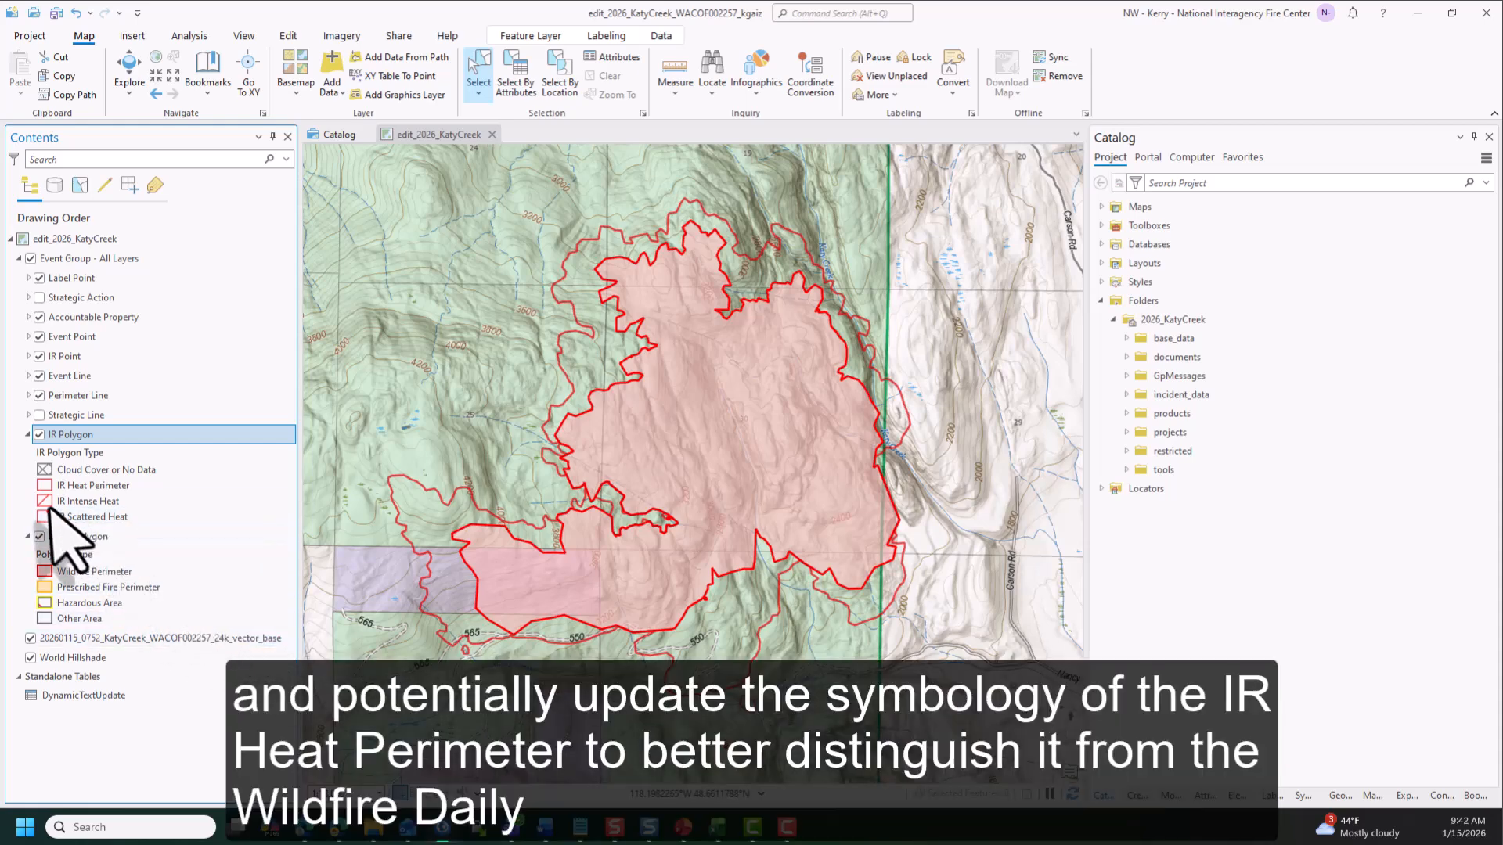
Step: Change the outline color of the IR Heat Perimeter symbol to dark blue
{"action": "left_click", "coordinate": [44, 486]}
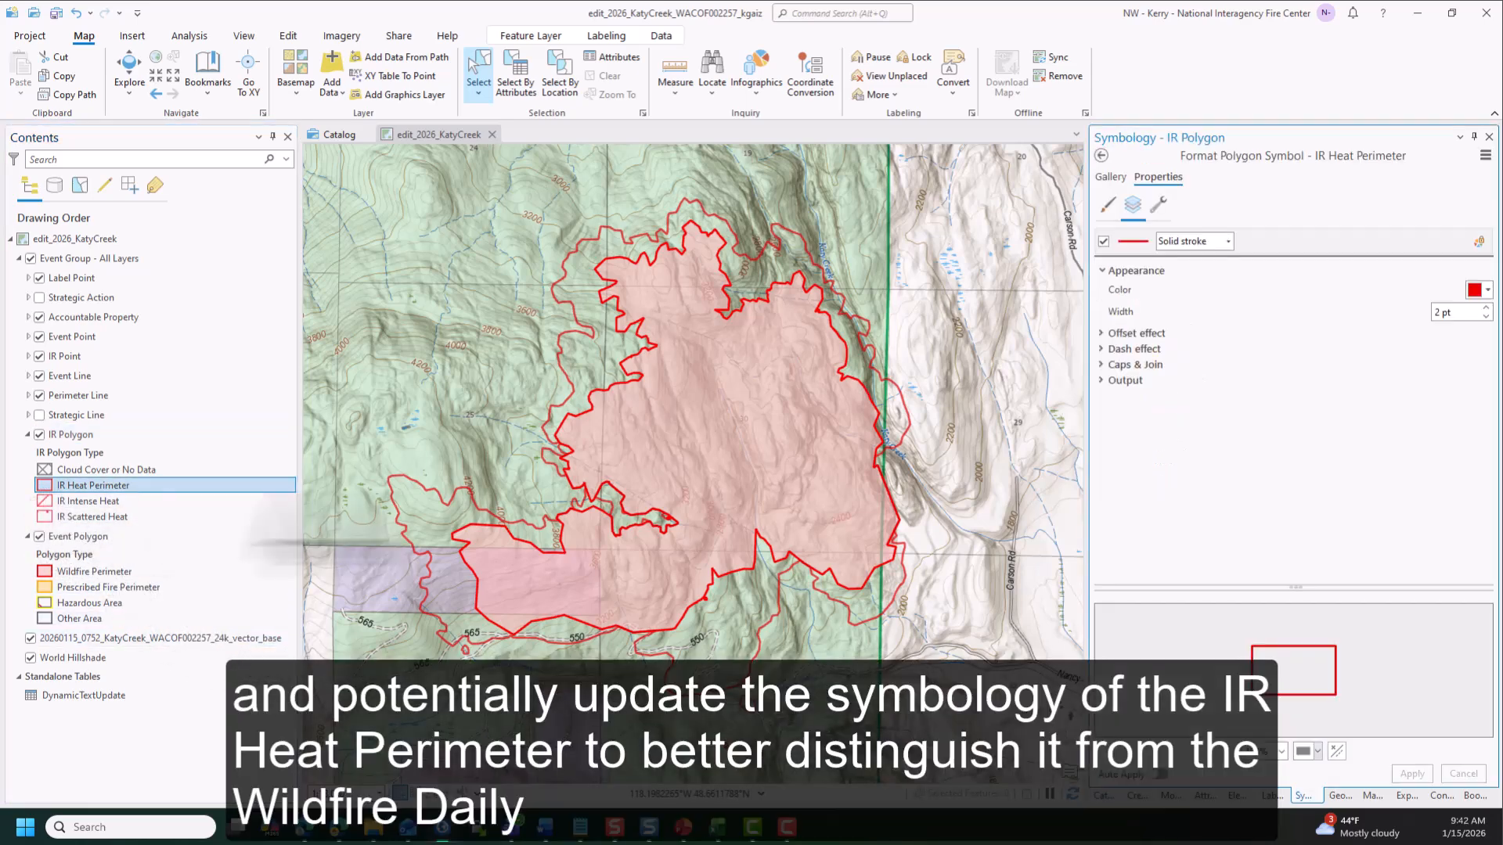
{"action": "left_click", "coordinate": [1475, 290]}
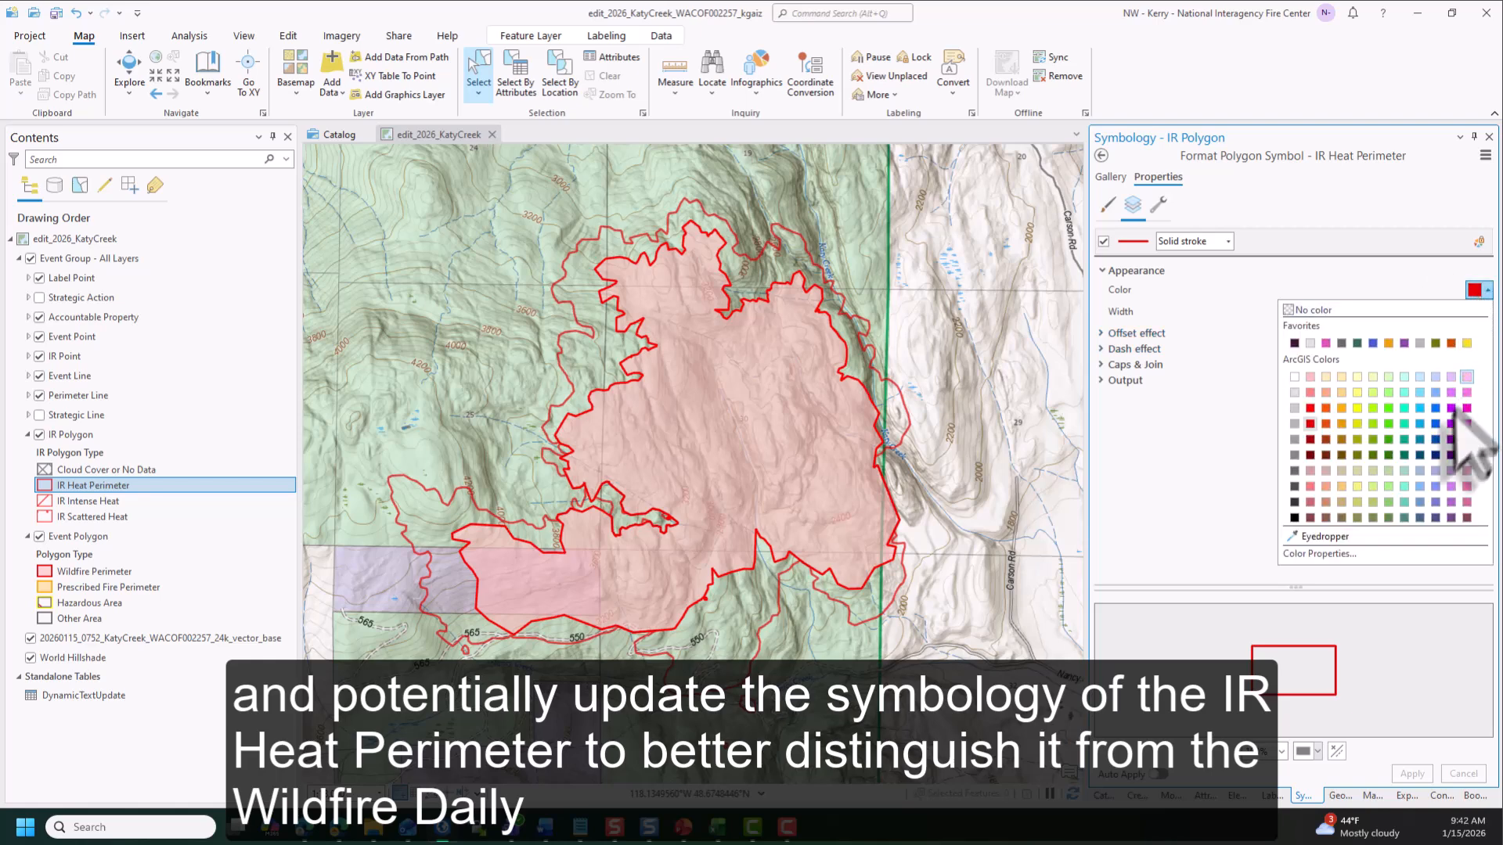
{"action": "left_click", "coordinate": [1438, 440]}
{"action": "left_click", "coordinate": [1414, 774]}
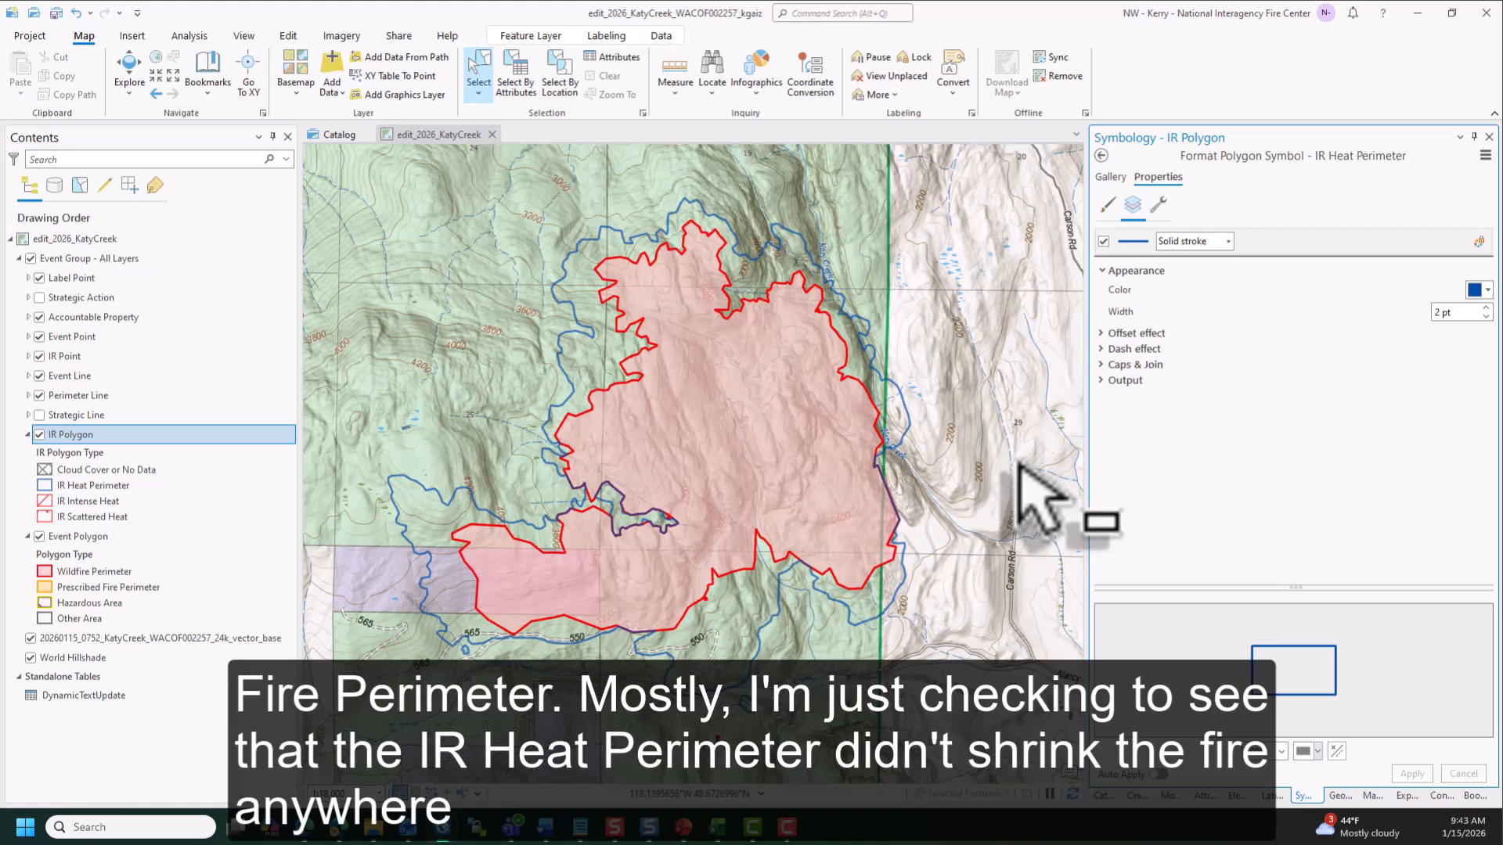
Step: Examine the IR Heat Perimeter against the Wildfire Daily Fire Perimeter for places where it would shrink the fire
{"action": "scroll", "coordinate": [537, 654], "scroll_direction": "up", "scroll_amount": 6}
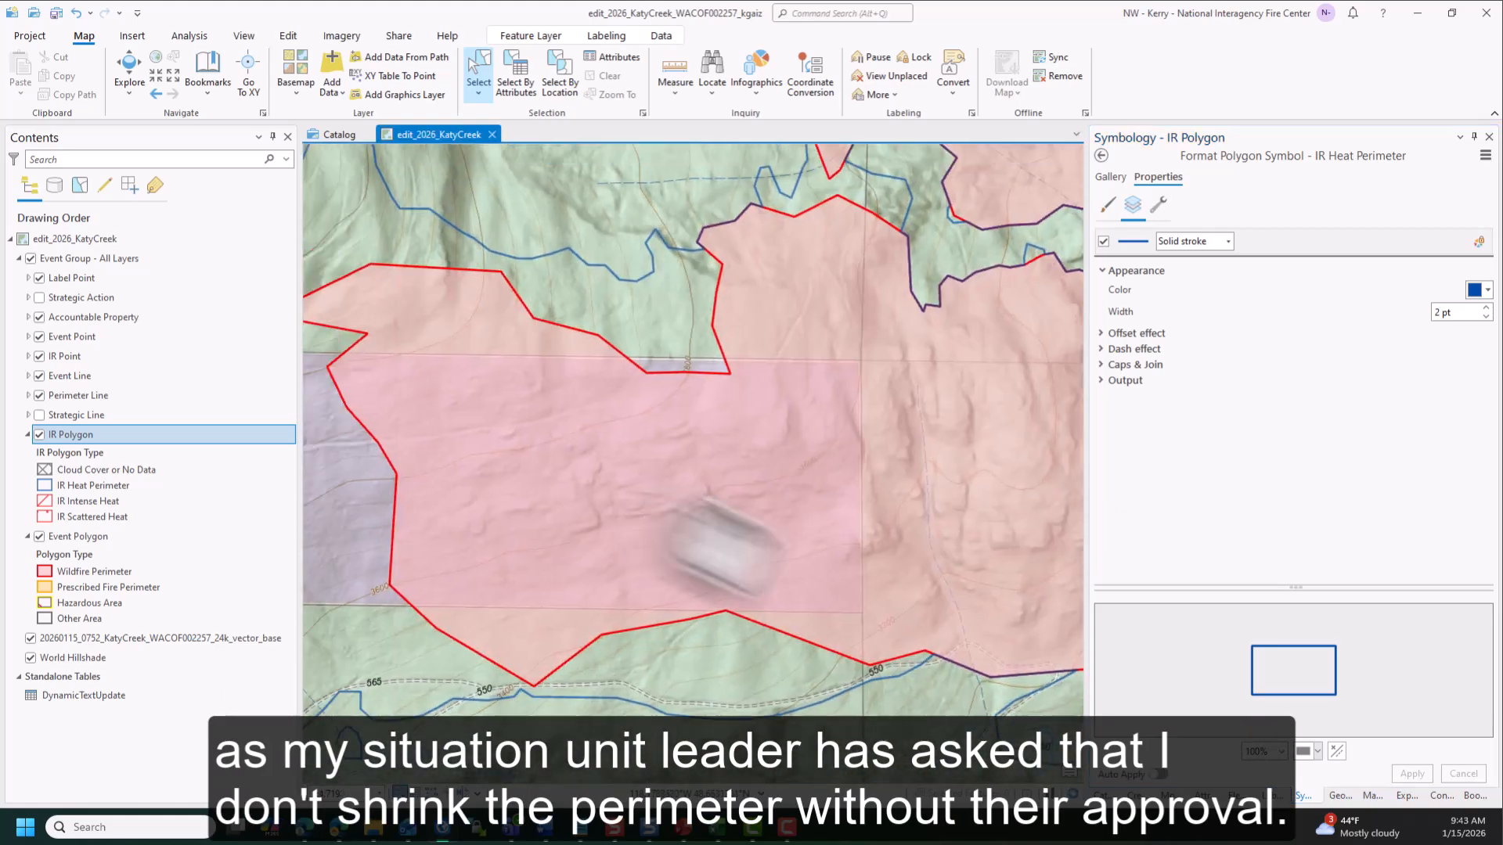
{"action": "left_click_drag", "start_coordinate": [653, 693], "coordinate": [513, 724]}
{"action": "left_click_drag", "start_coordinate": [556, 207], "coordinate": [538, 666]}
{"action": "left_click_drag", "start_coordinate": [689, 368], "coordinate": [510, 621]}
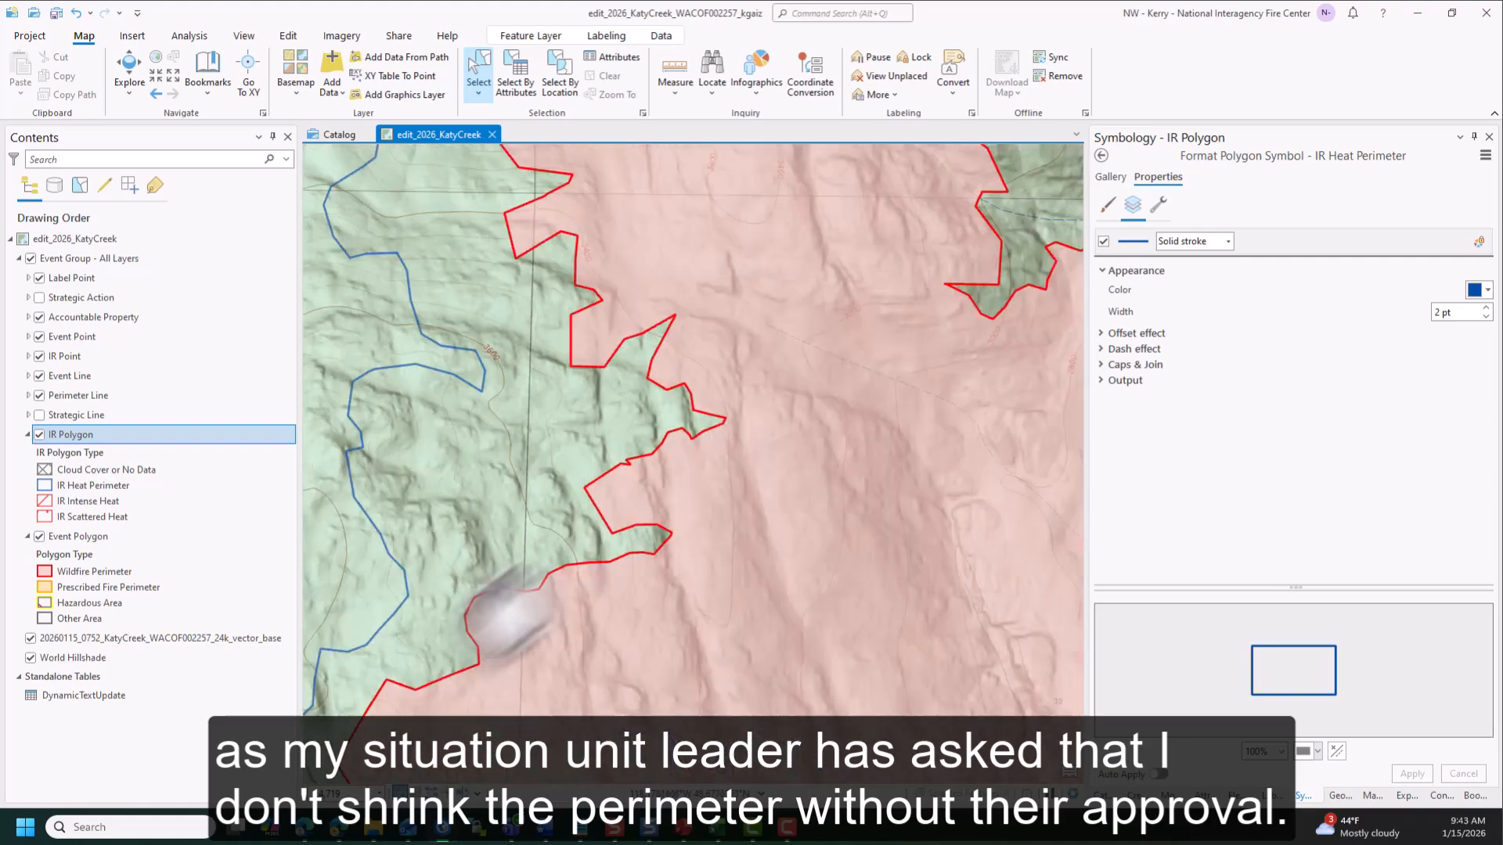
{"action": "left_click_drag", "start_coordinate": [704, 242], "coordinate": [636, 345]}
{"action": "left_click_drag", "start_coordinate": [614, 610], "coordinate": [681, 332]}
{"action": "left_click_drag", "start_coordinate": [577, 683], "coordinate": [766, 660]}
{"action": "scroll", "coordinate": [870, 508], "scroll_direction": "down", "scroll_amount": 4}
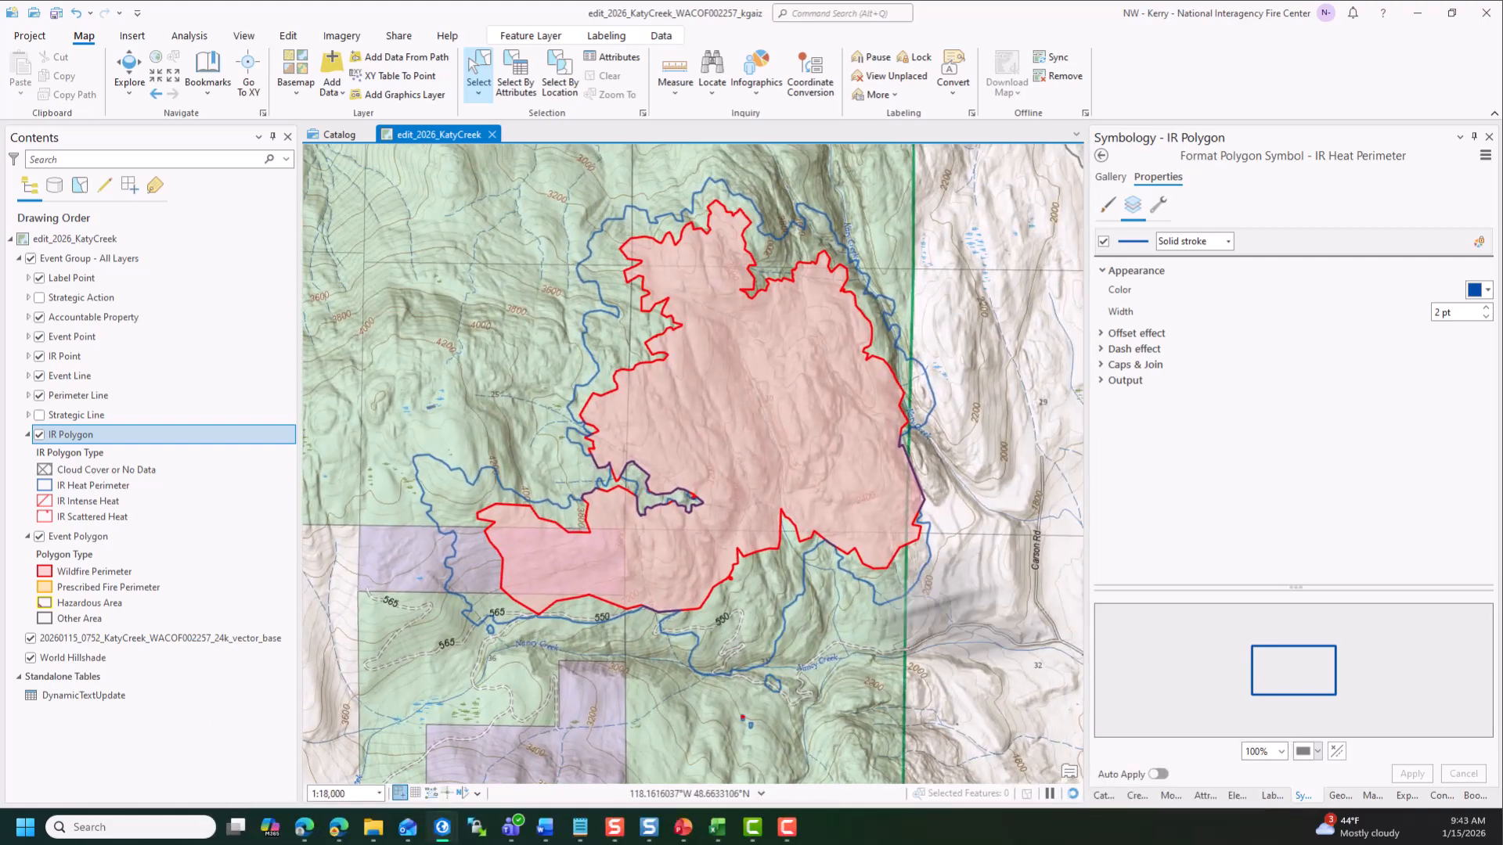
Step: Copy the IR Heat Perimeter polygon and paste it into the Wildfire Daily Fire Perimeter template, keeping source attribute values
{"action": "left_click", "coordinate": [1103, 795]}
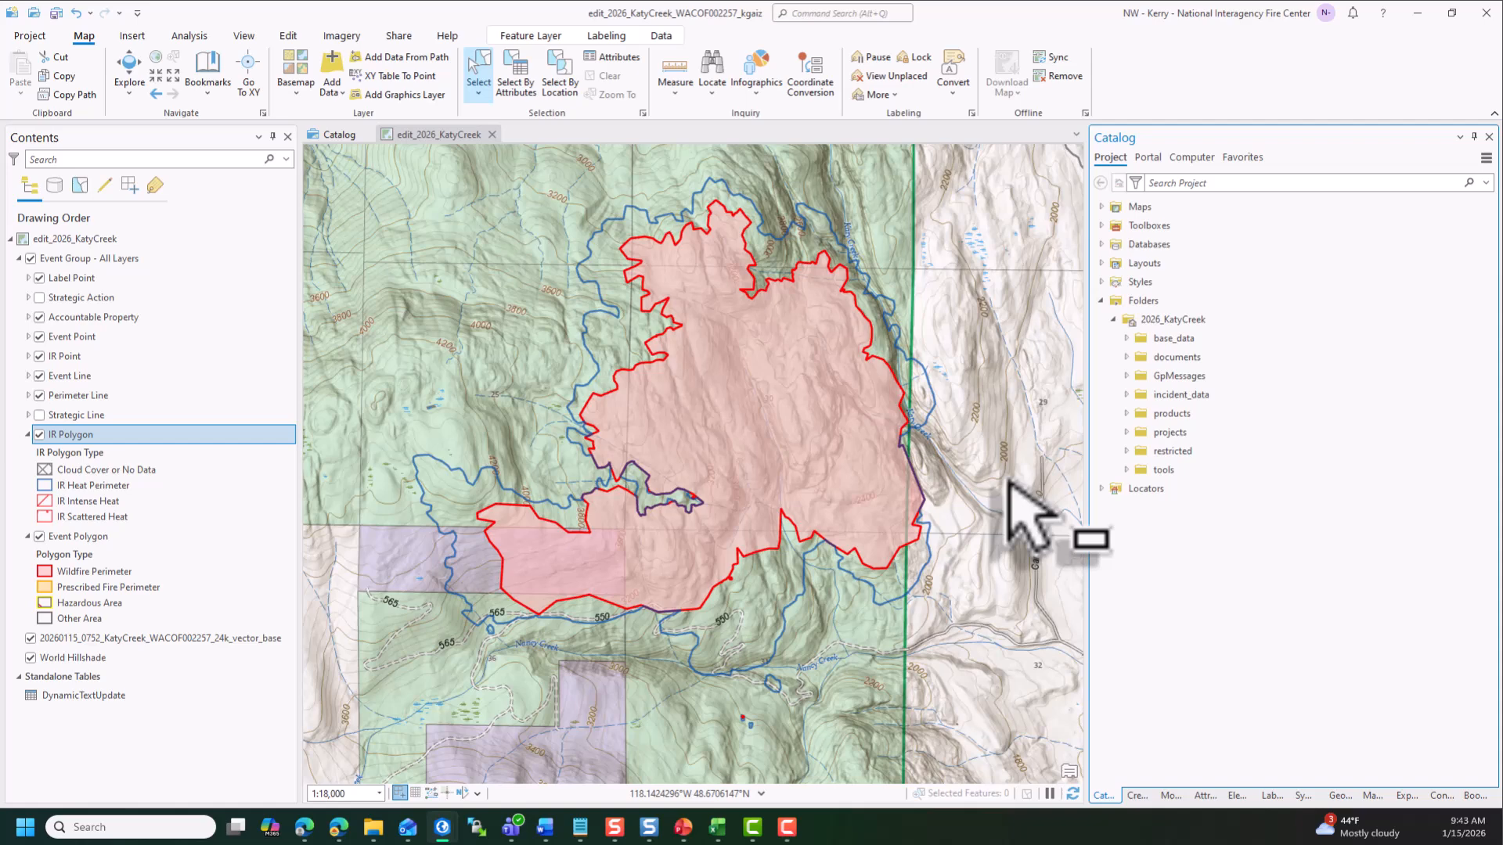
{"action": "left_click", "coordinate": [927, 401]}
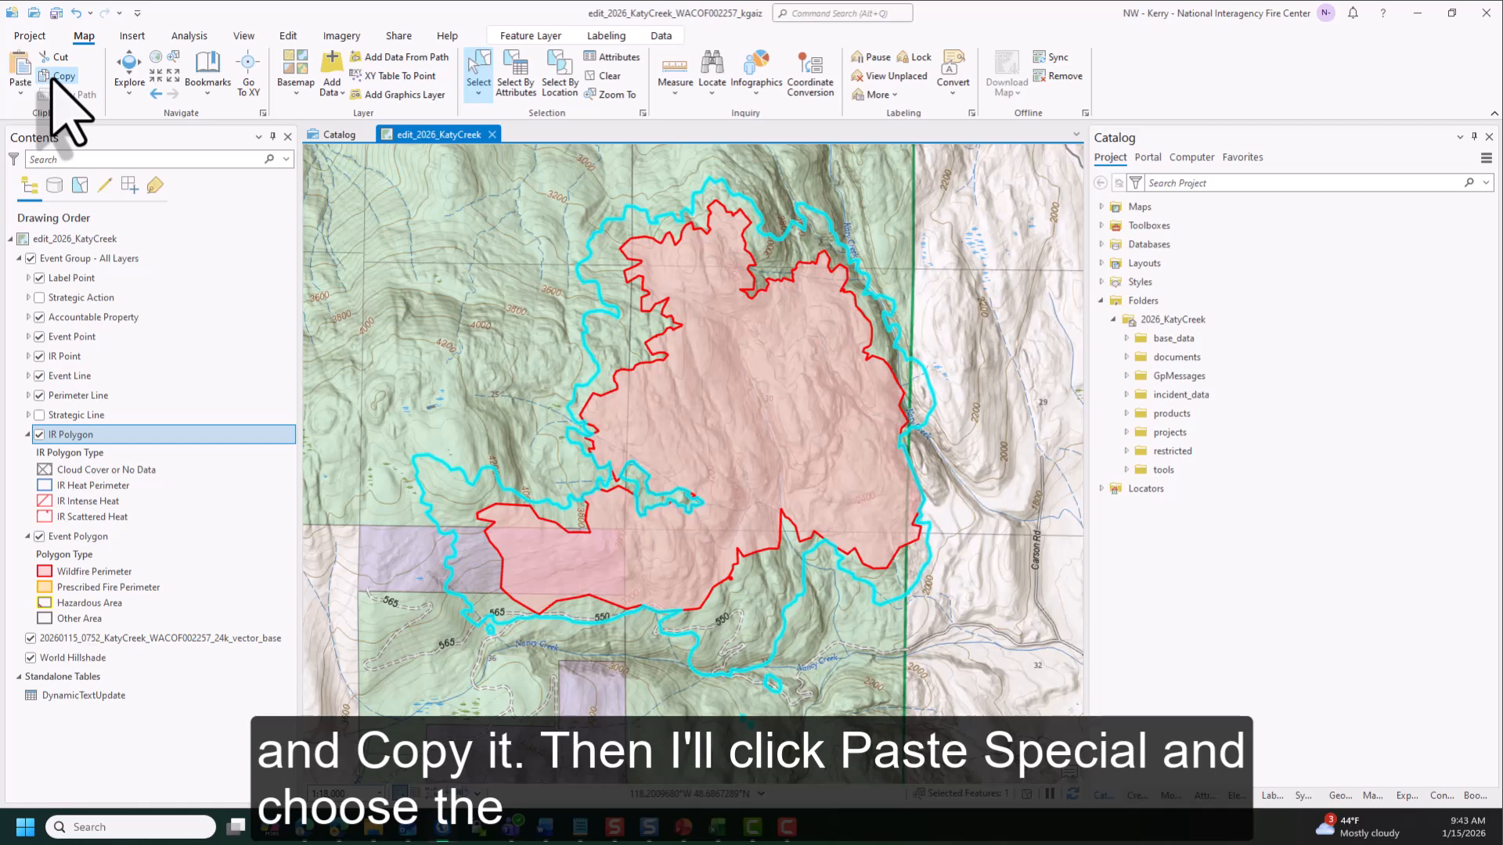
{"action": "left_click", "coordinate": [20, 92]}
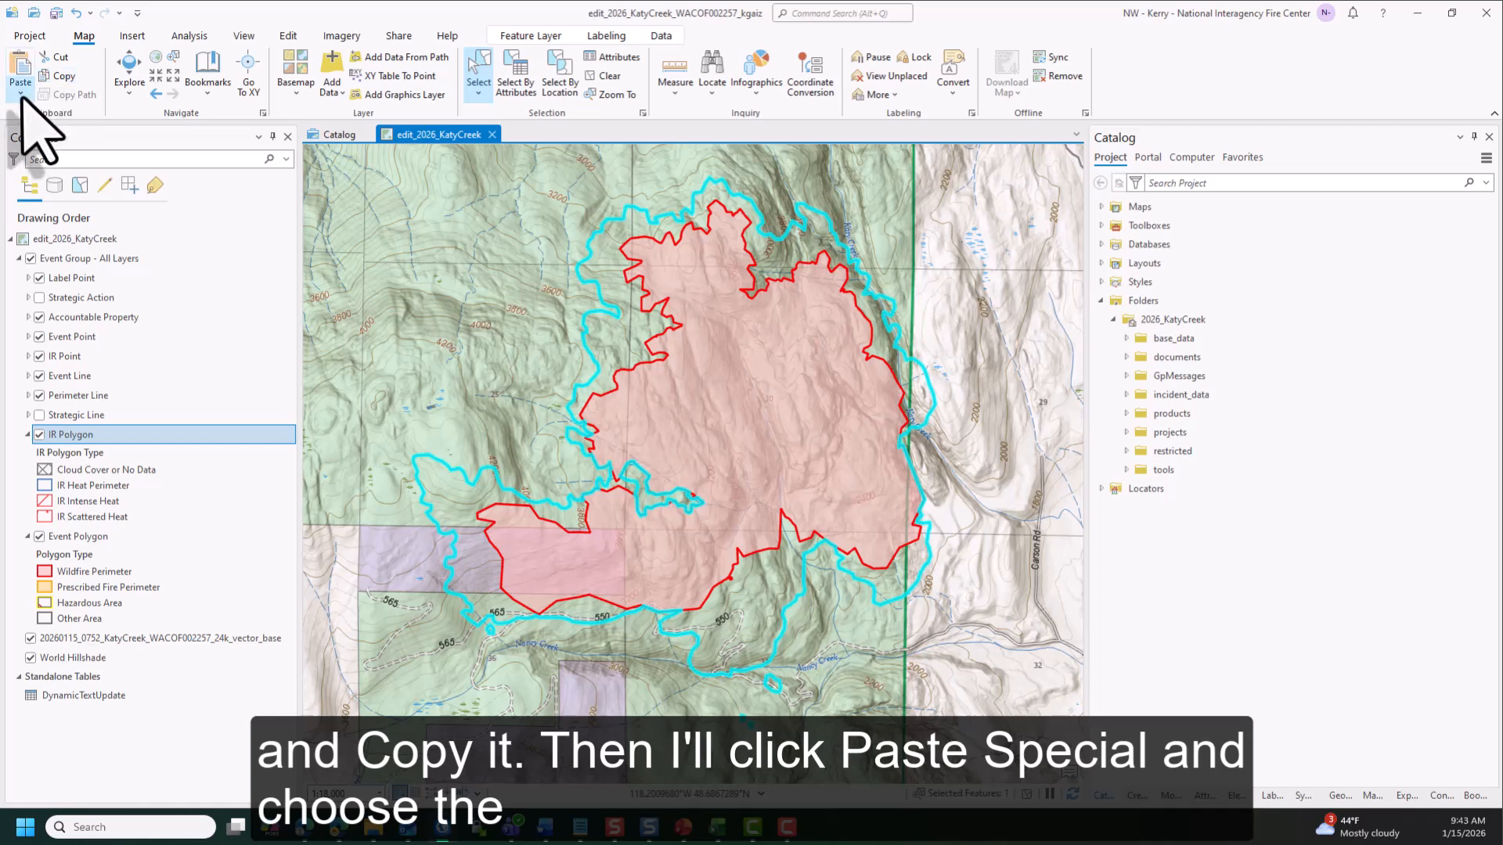
{"action": "left_click", "coordinate": [43, 116]}
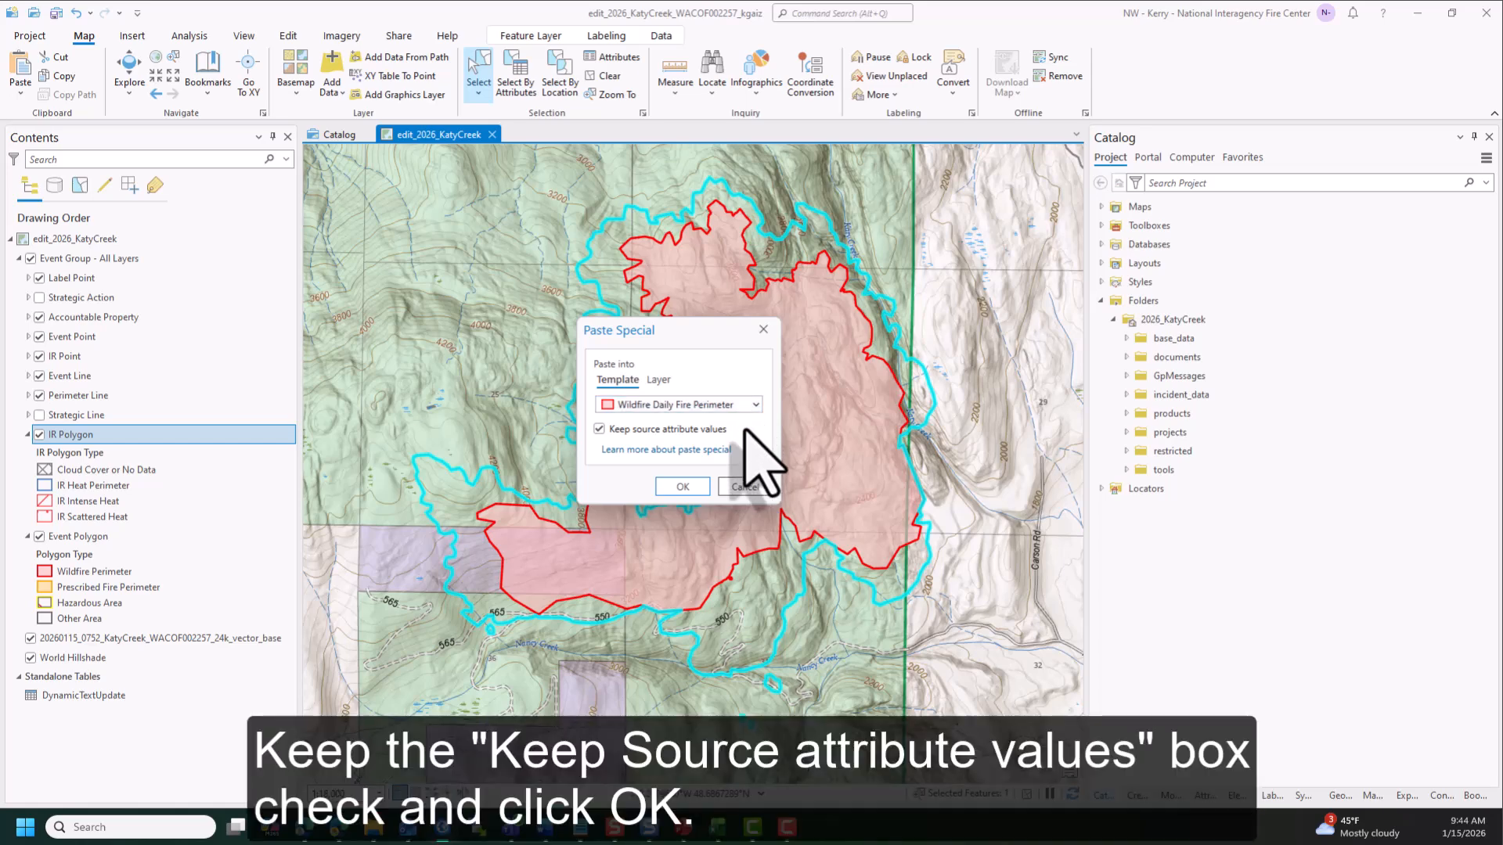
{"action": "left_click", "coordinate": [701, 485]}
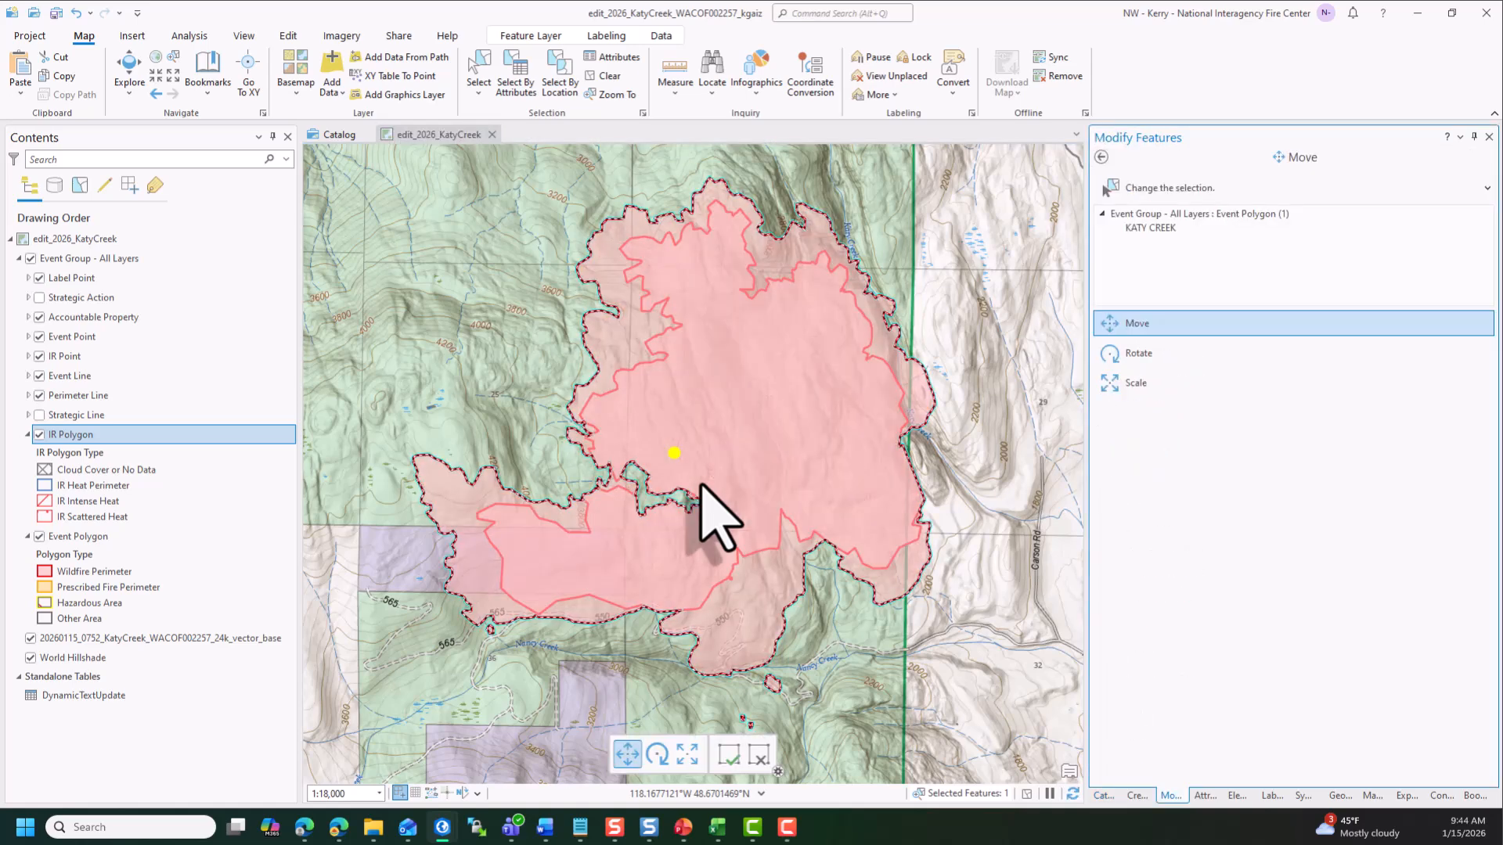
Step: Review the pasted perimeter's attributes, including Comments and Polygon Date Time
{"action": "left_click", "coordinate": [626, 58]}
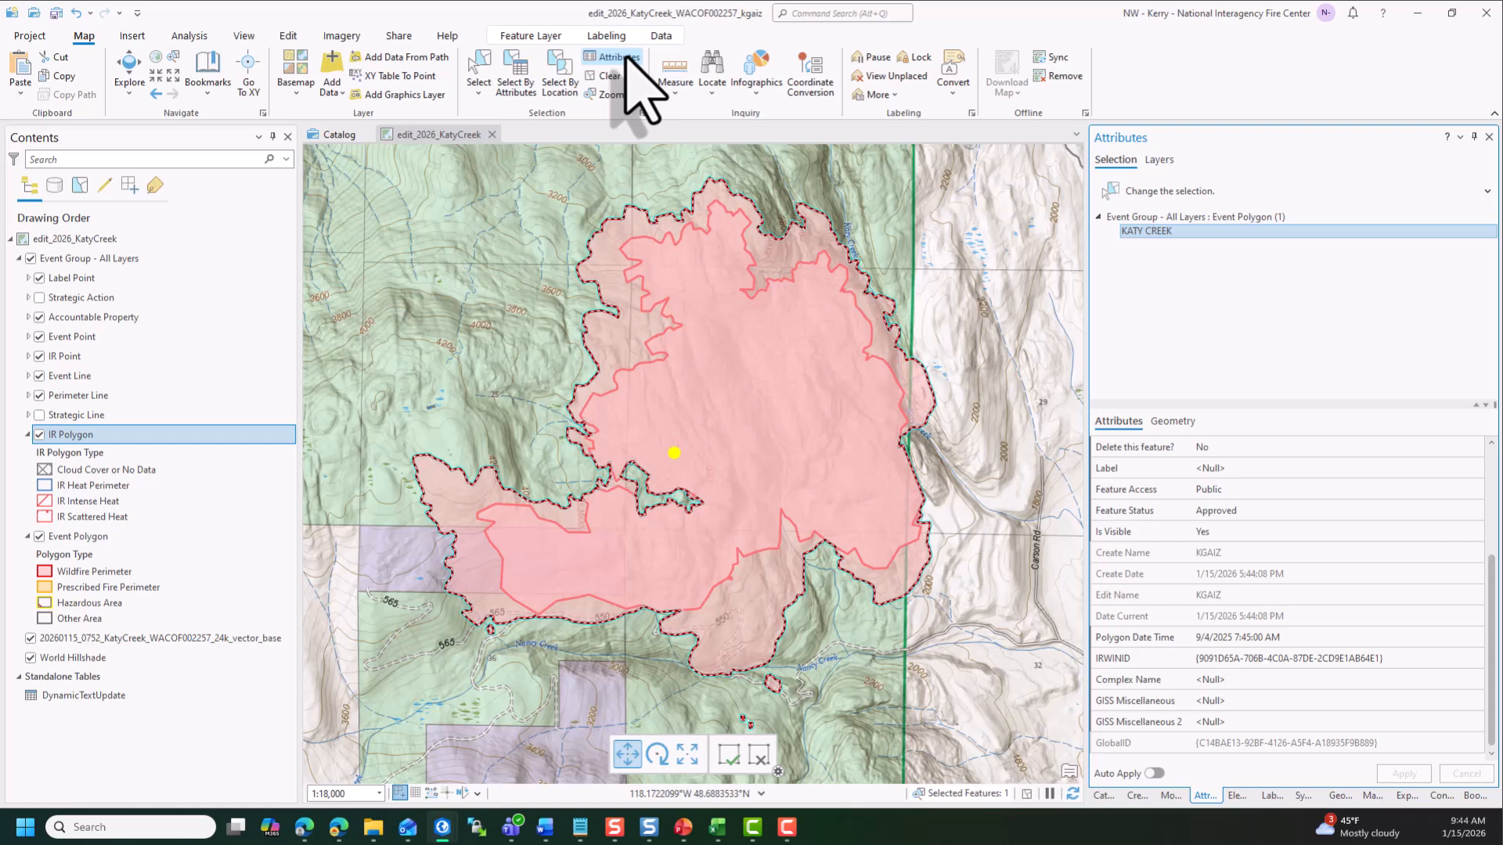
{"action": "left_click_drag", "start_coordinate": [1492, 657], "coordinate": [1493, 544]}
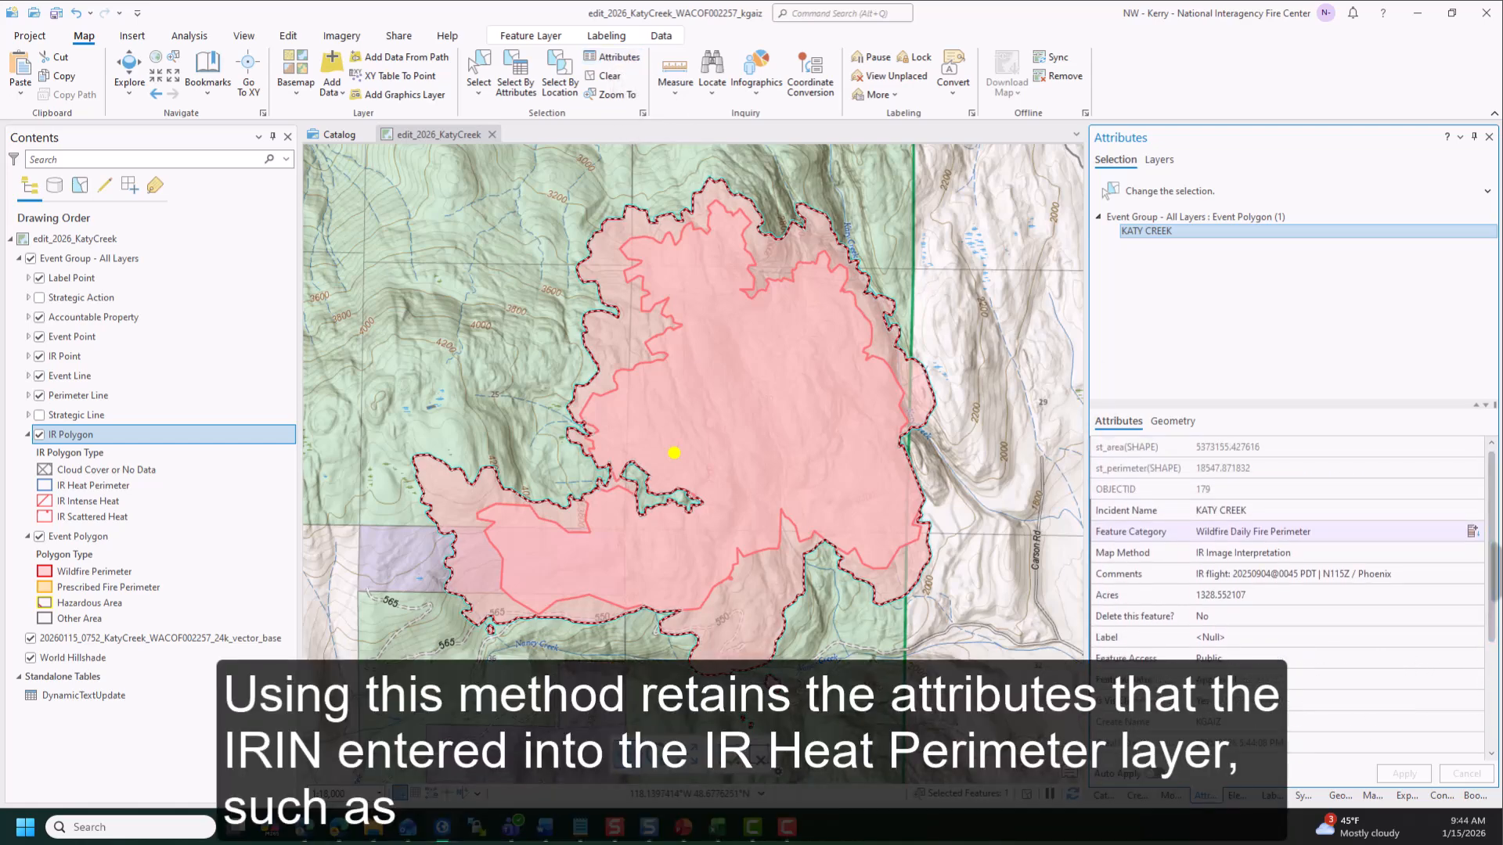
{"action": "left_click", "coordinate": [1436, 573]}
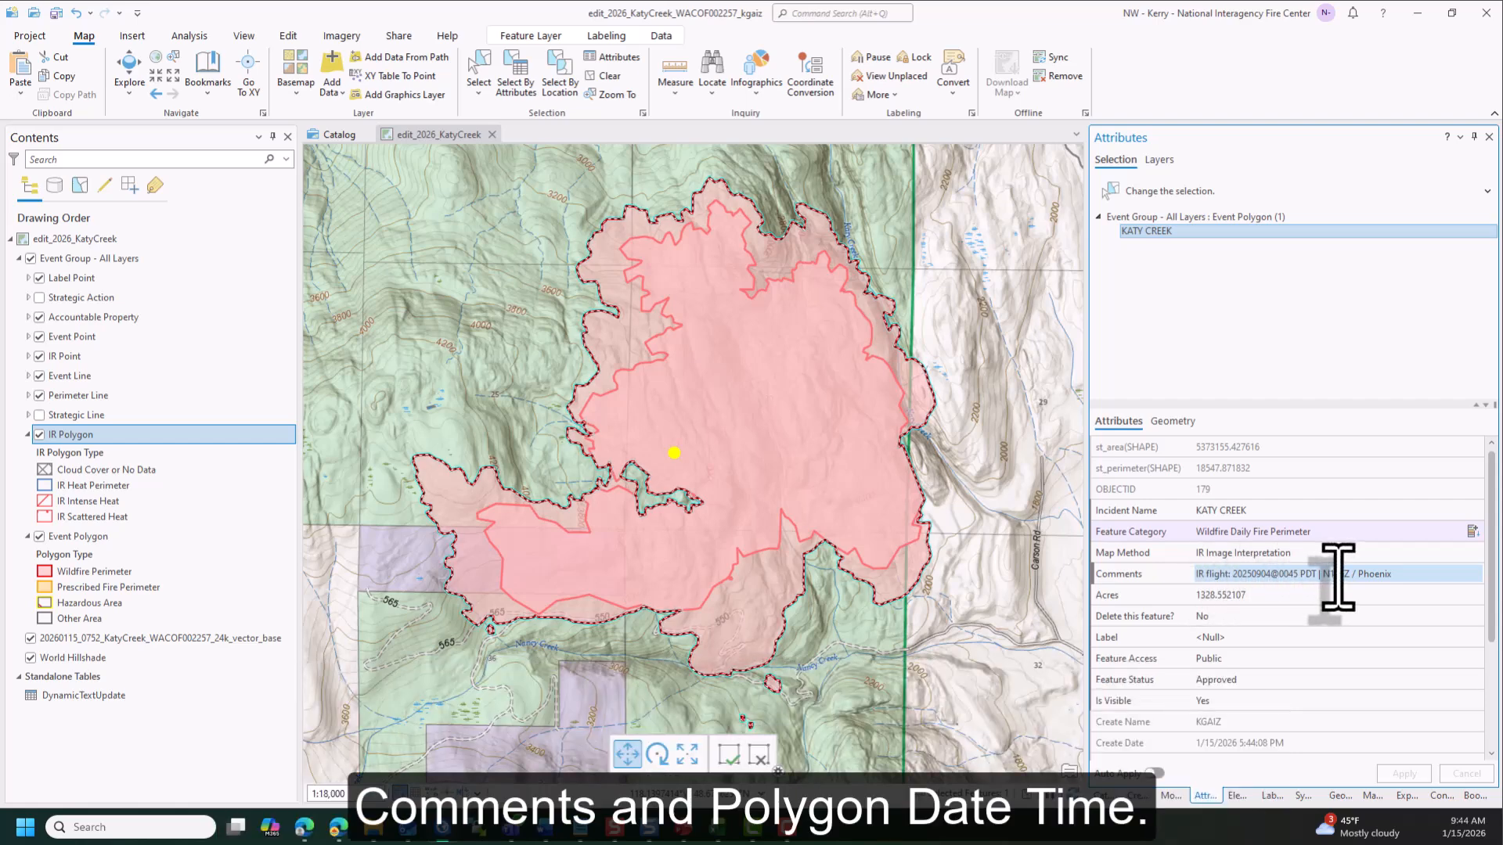
{"action": "scroll", "coordinate": [1337, 577], "scroll_direction": "down", "scroll_amount": 3}
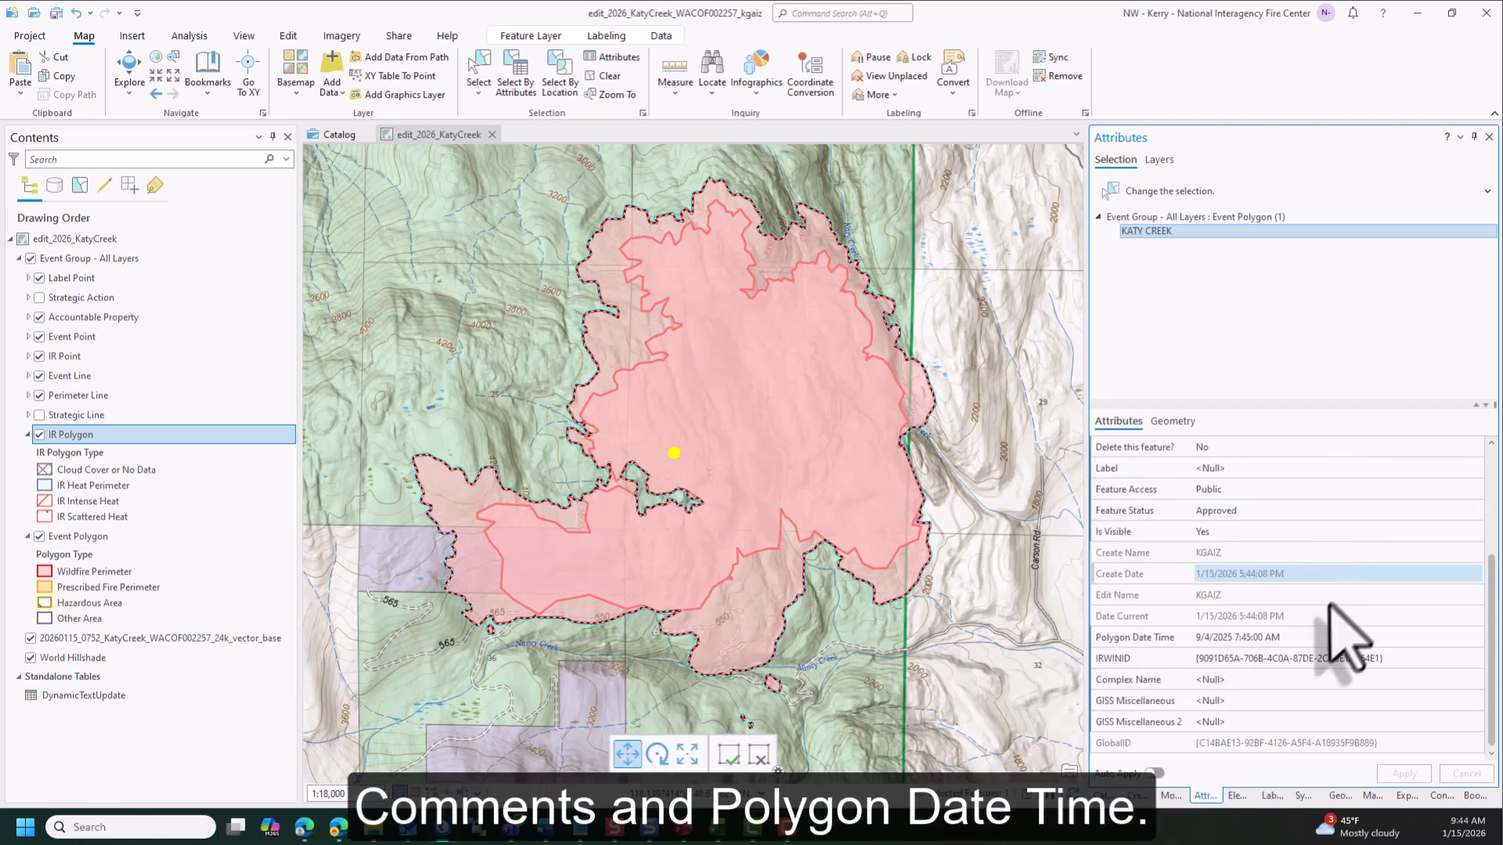
{"action": "left_click", "coordinate": [1309, 638]}
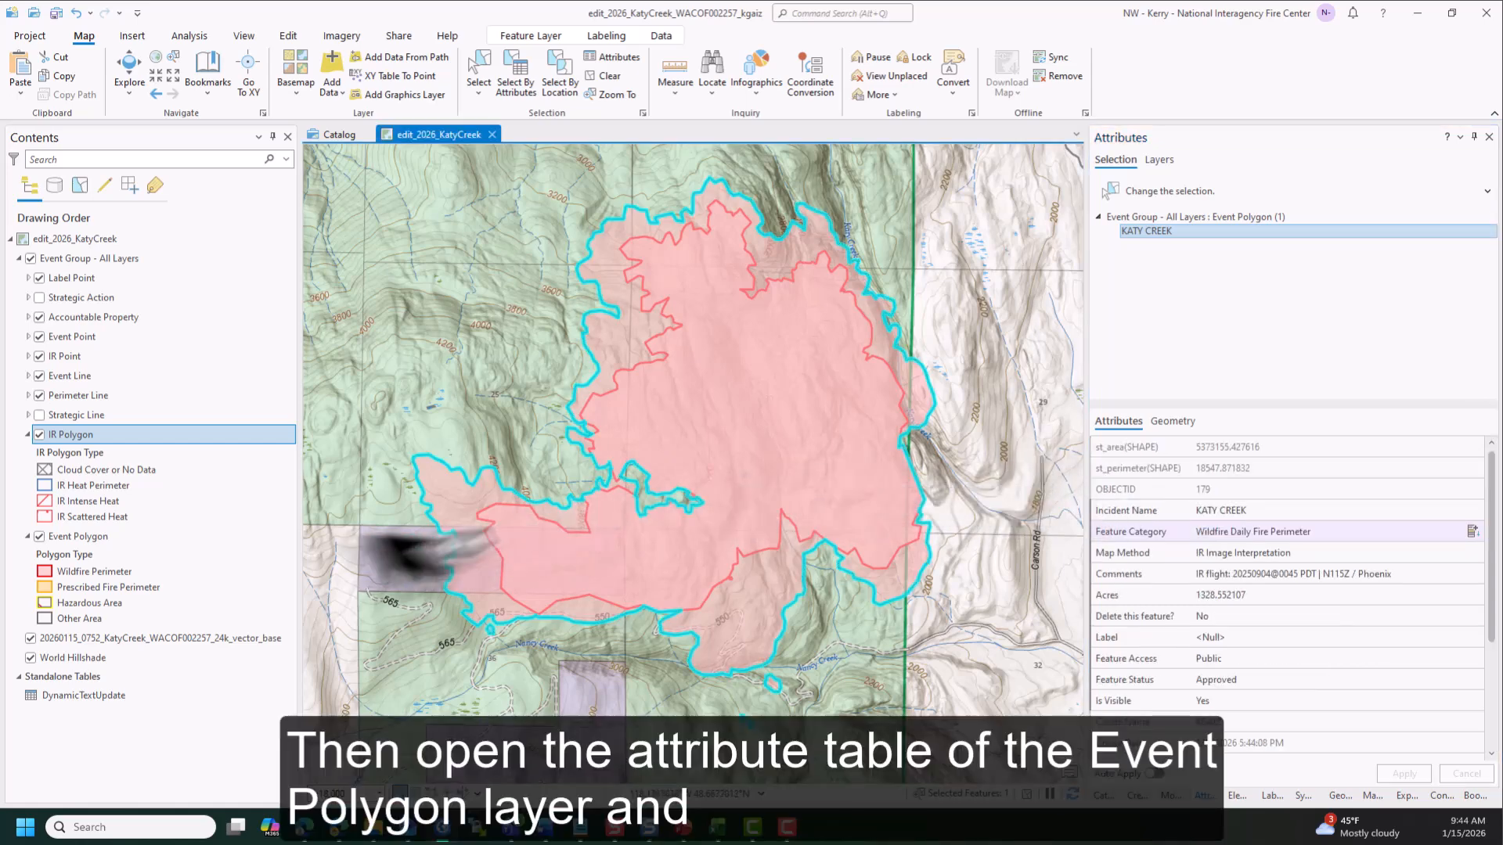
Step: Delete the old 881-acre Wildfire Daily Fire Perimeter record from the Event Polygon attribute table and close the table
{"action": "left_click", "coordinate": [227, 537]}
{"action": "right_click", "coordinate": [224, 540]}
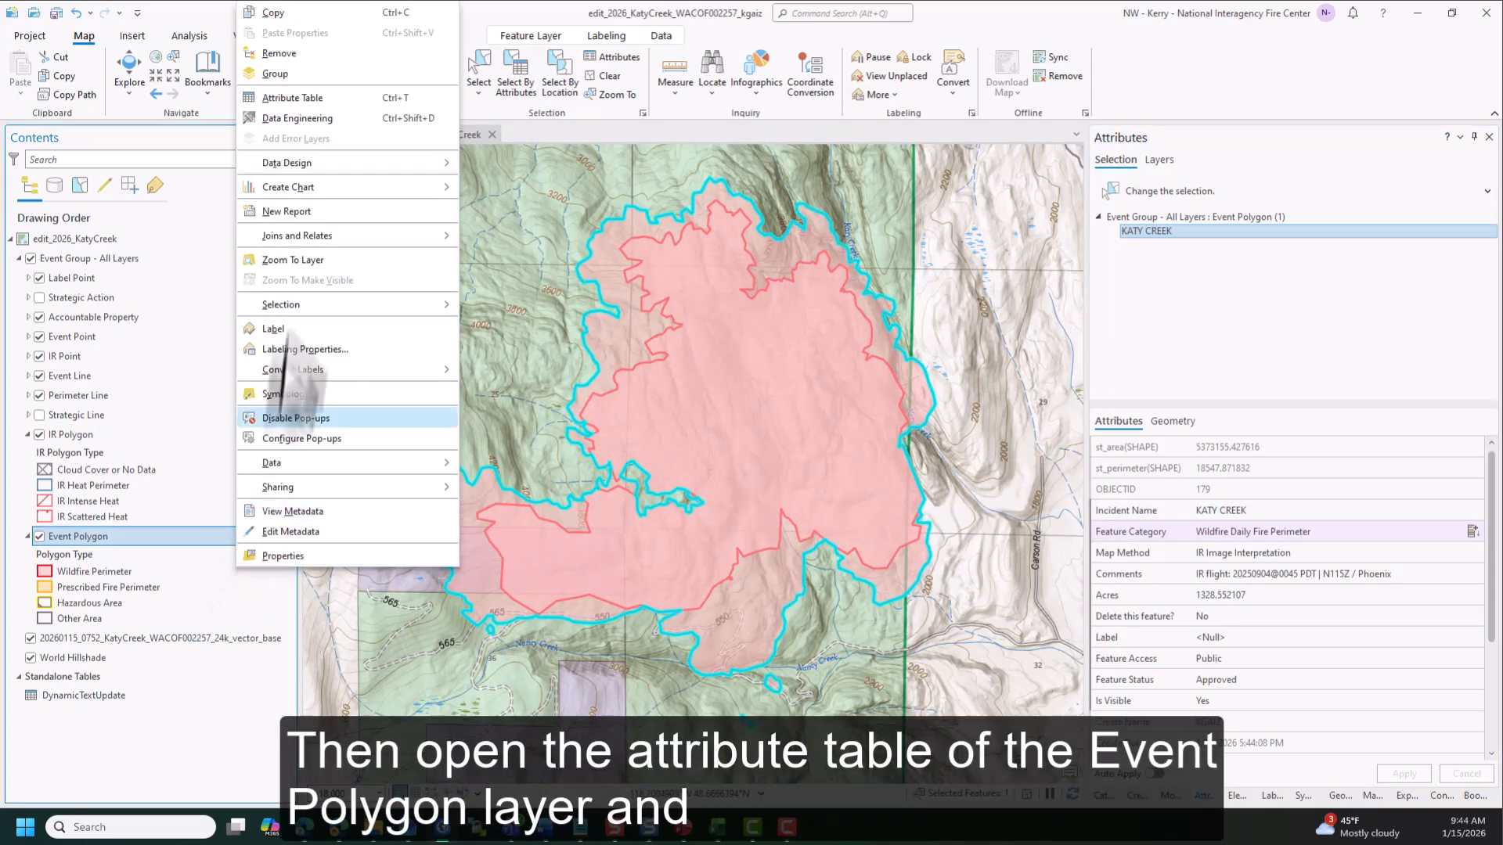
{"action": "left_click", "coordinate": [301, 92]}
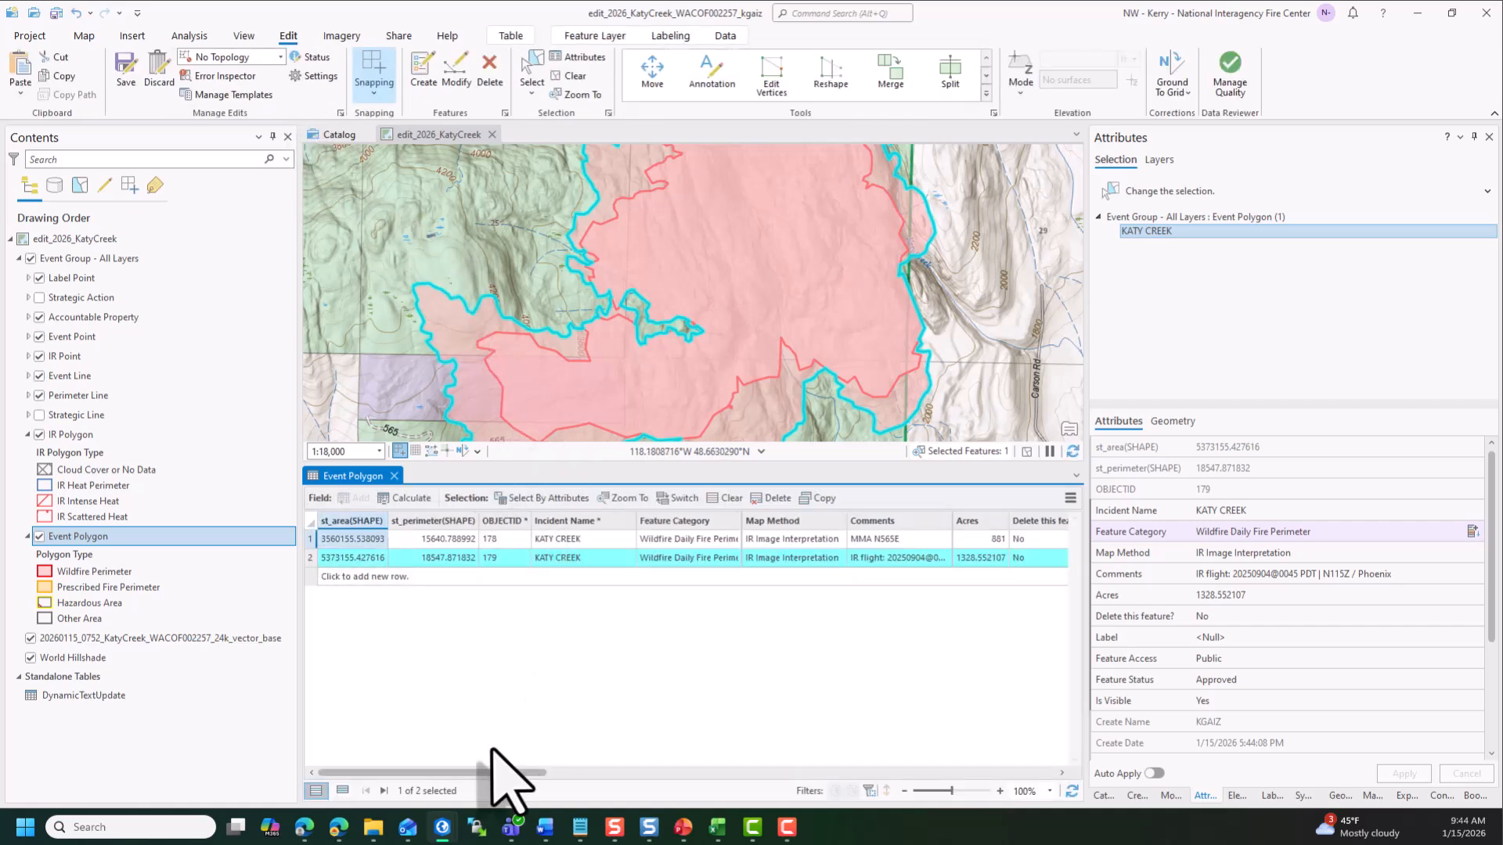
{"action": "left_click", "coordinate": [310, 540]}
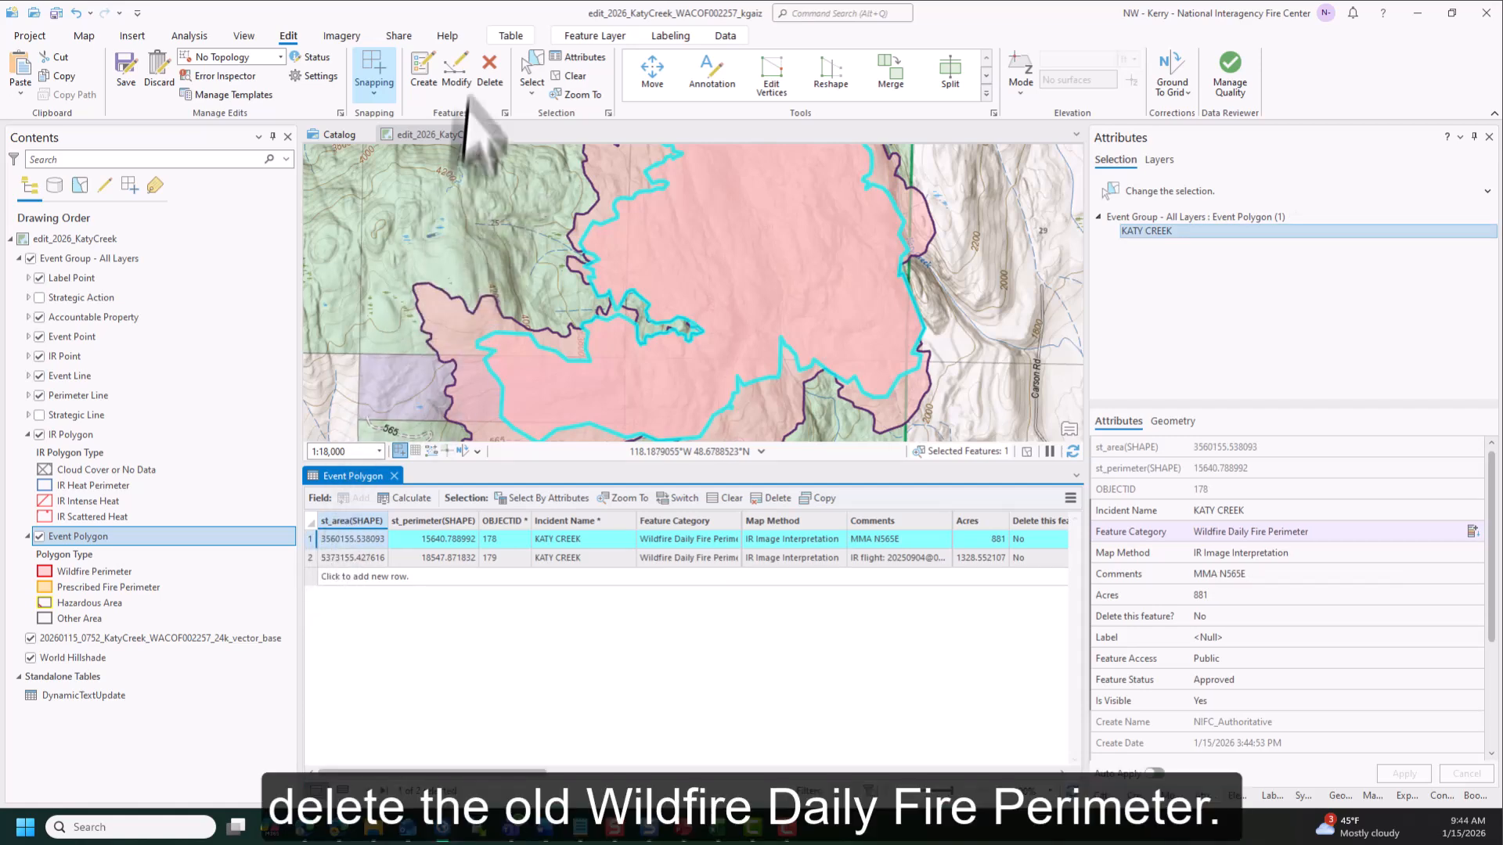
{"action": "left_click", "coordinate": [491, 69]}
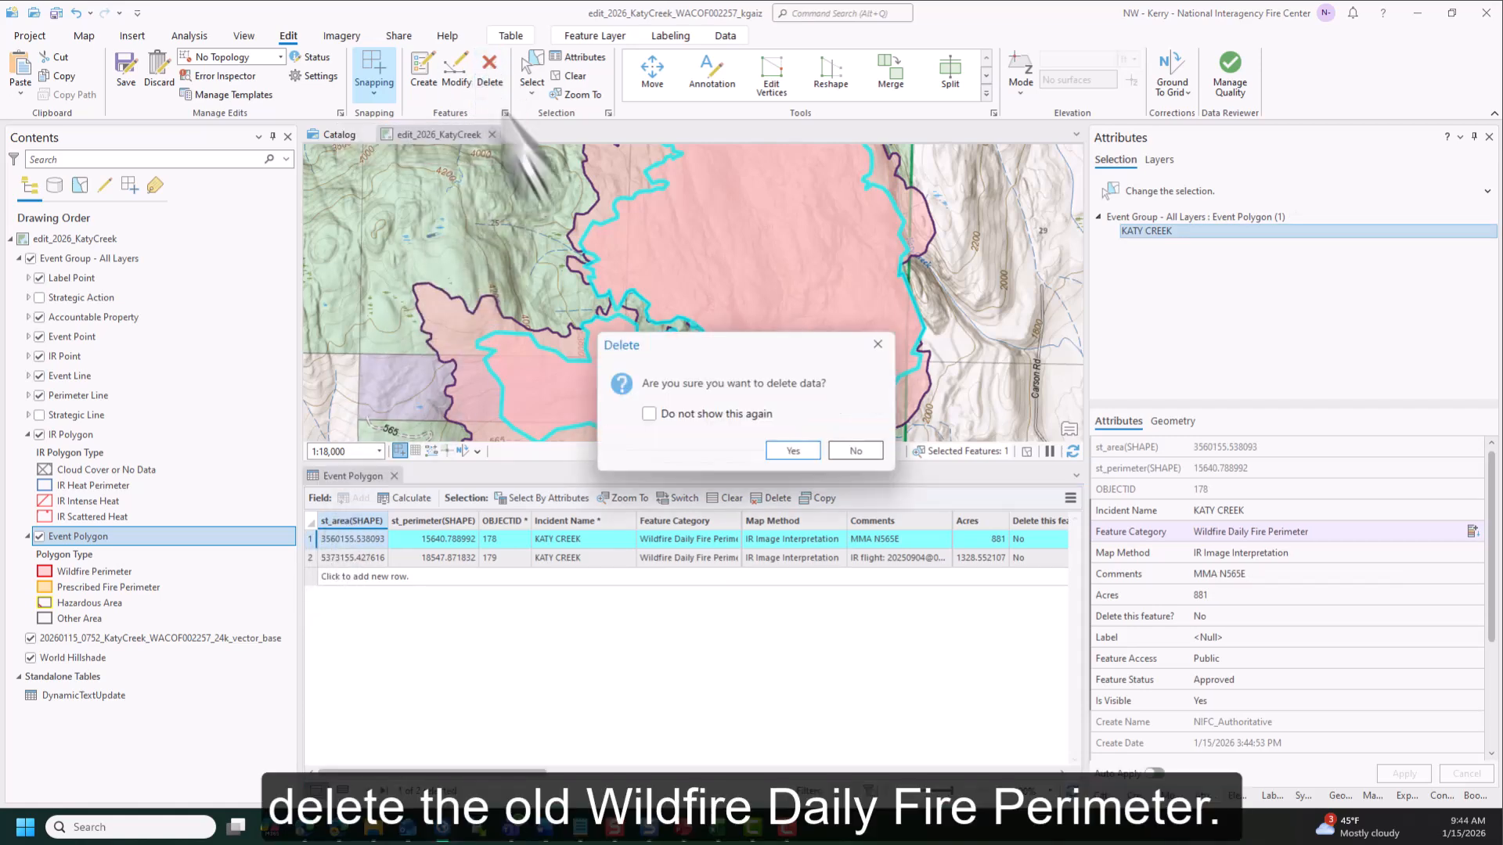
{"action": "left_click", "coordinate": [795, 451]}
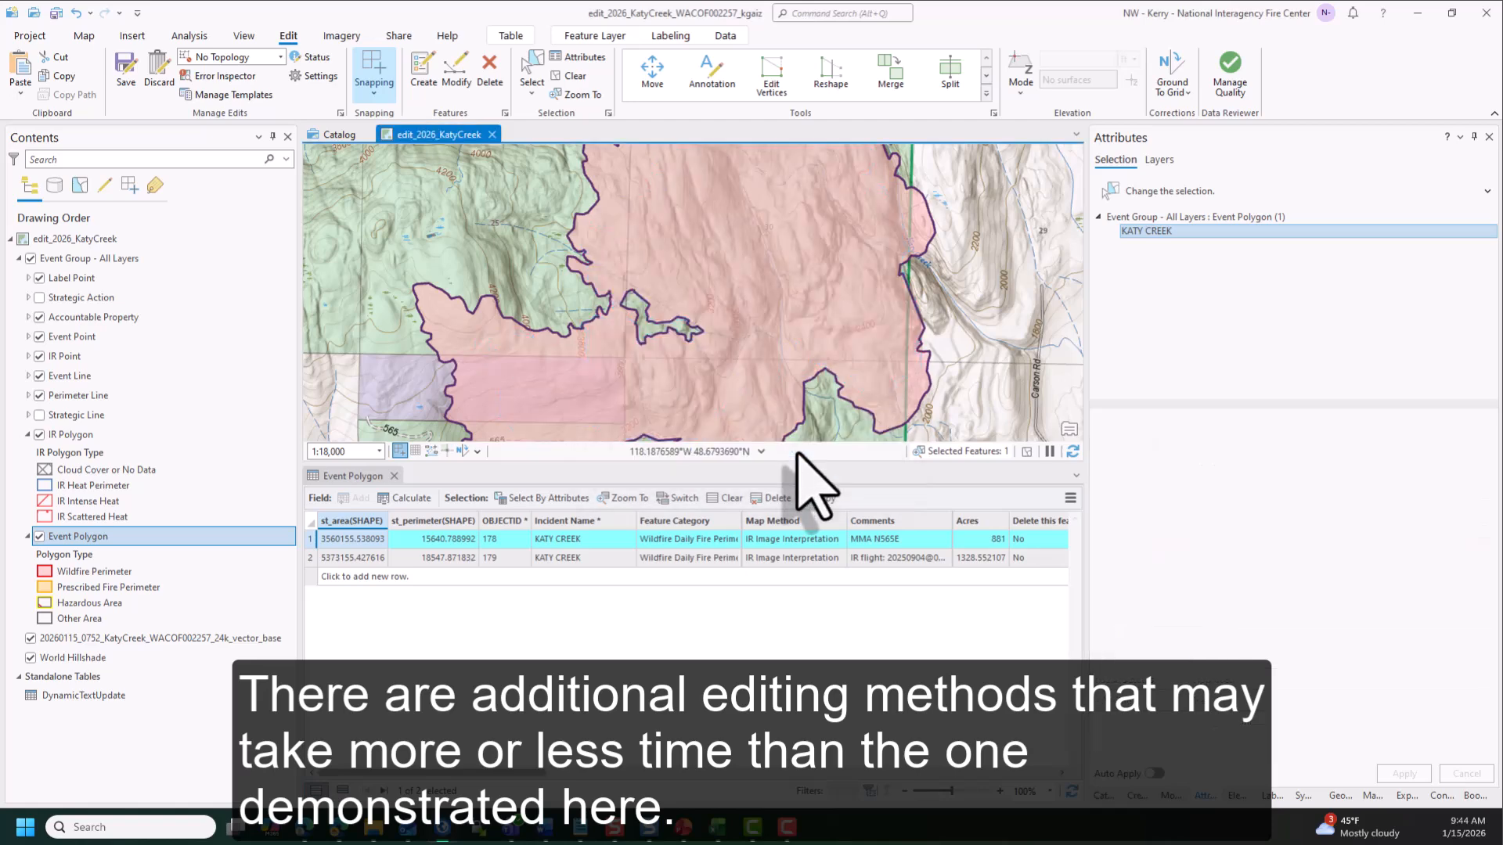
{"action": "left_click", "coordinate": [393, 476]}
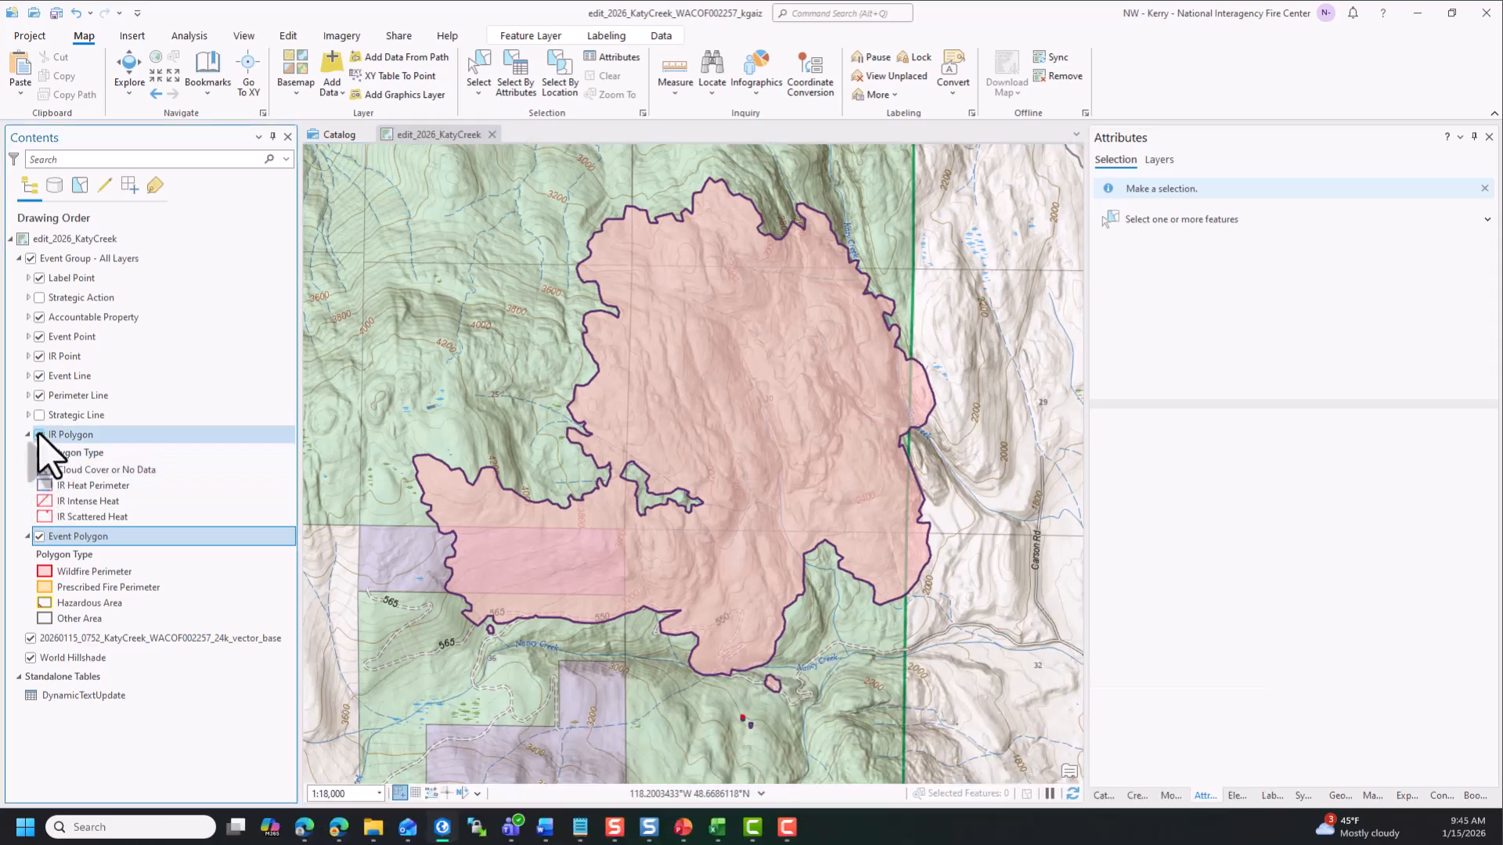
Step: Turn off the IR Polygon layer and save the edits to the updated fire perimeter
{"action": "left_click", "coordinate": [39, 434]}
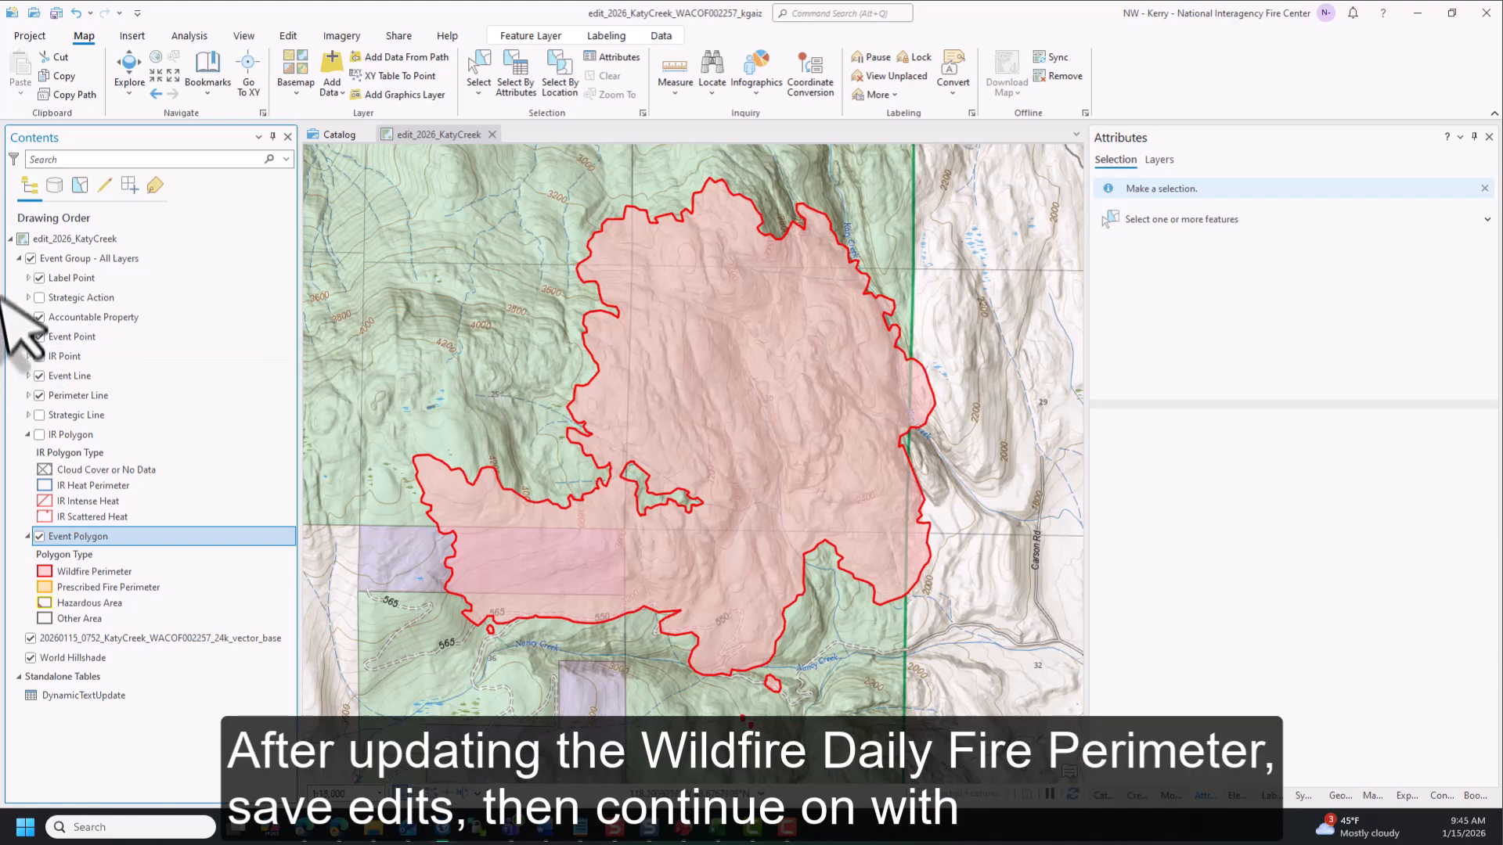
{"action": "left_click", "coordinate": [288, 37]}
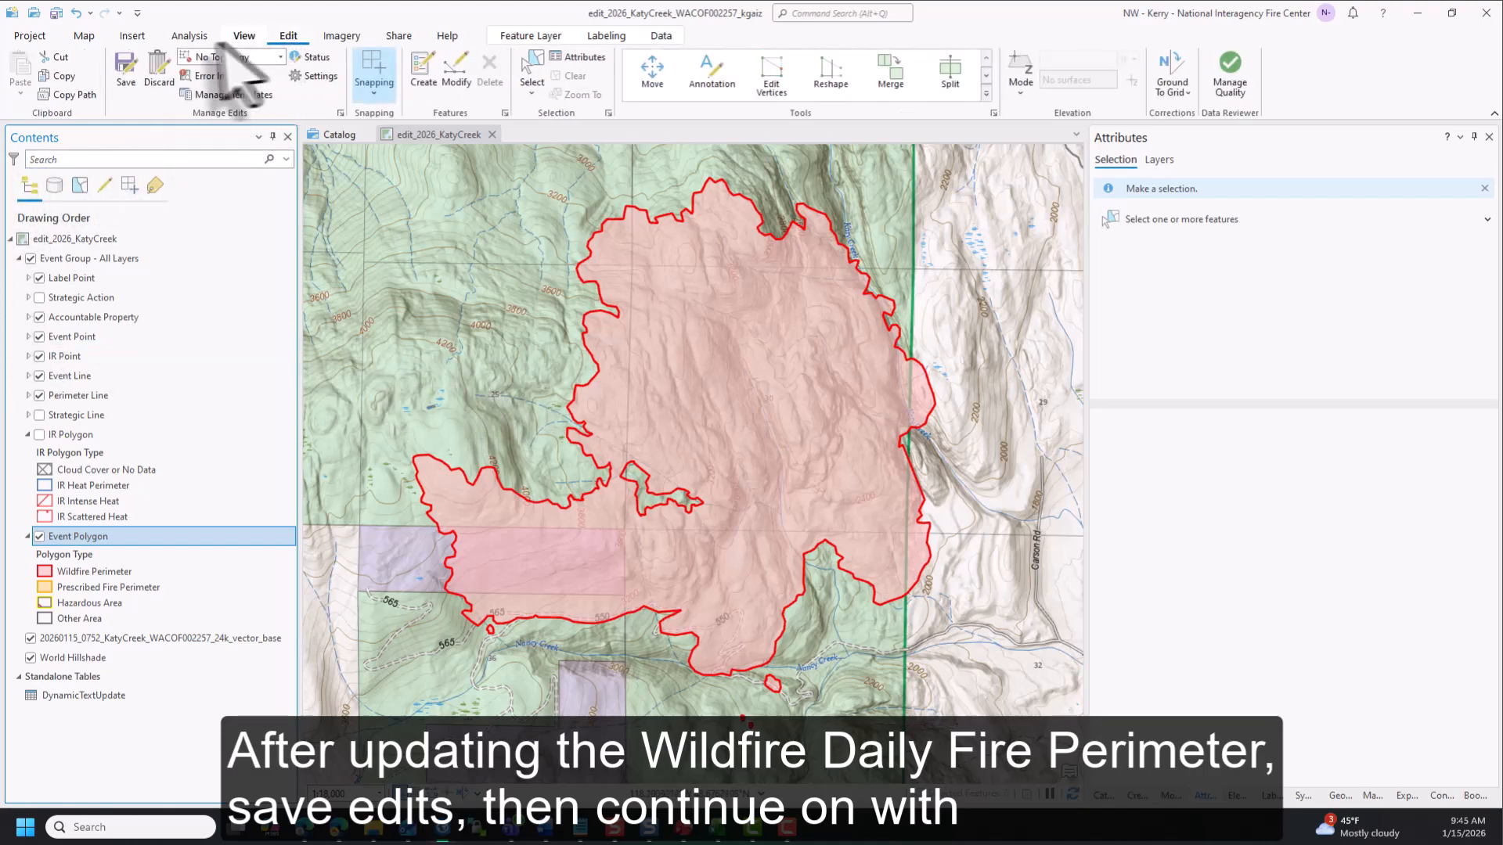
{"action": "left_click", "coordinate": [125, 71]}
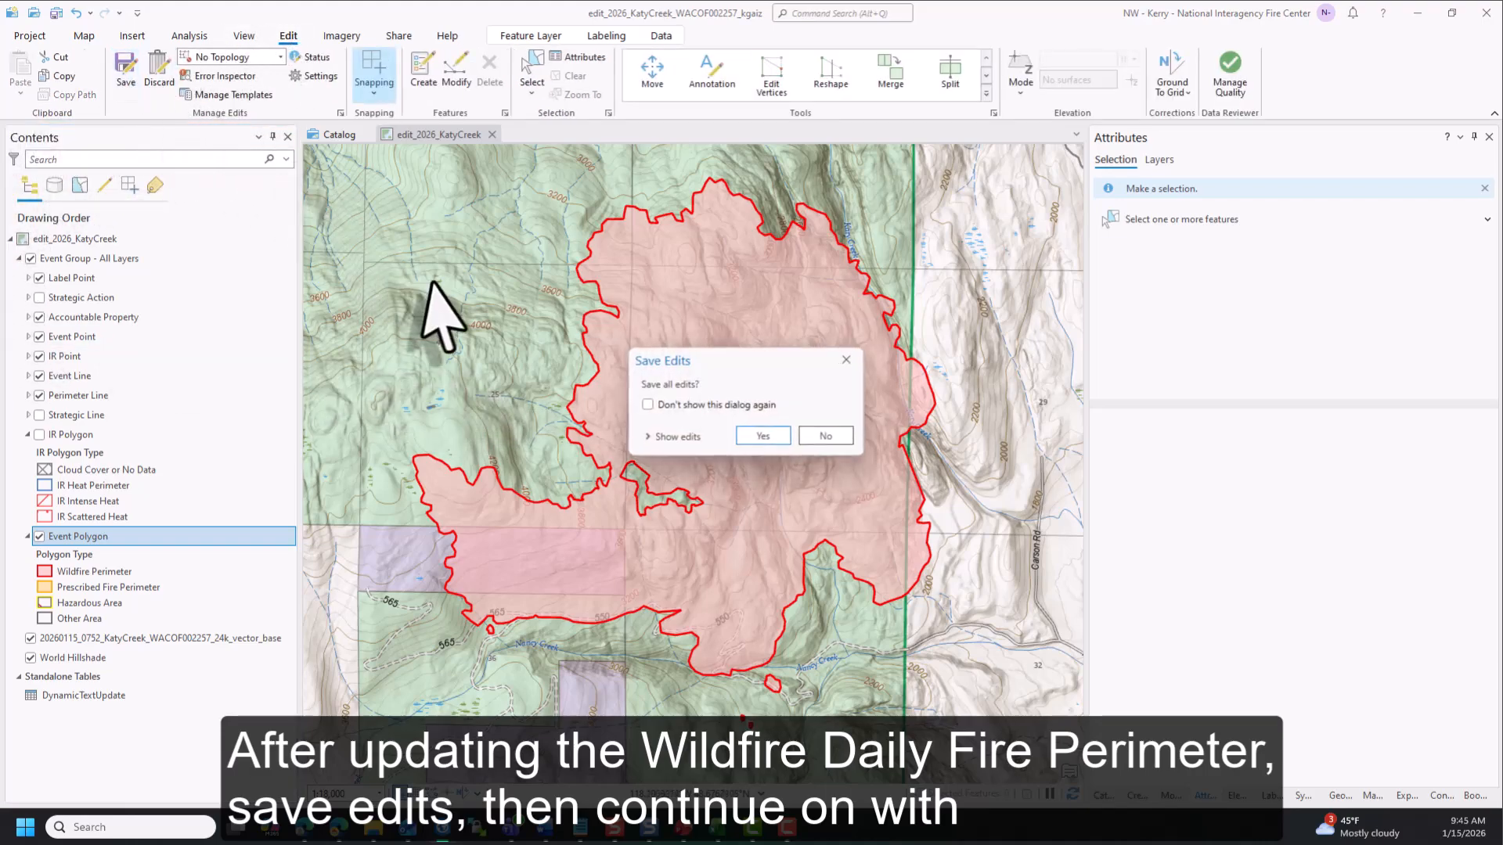